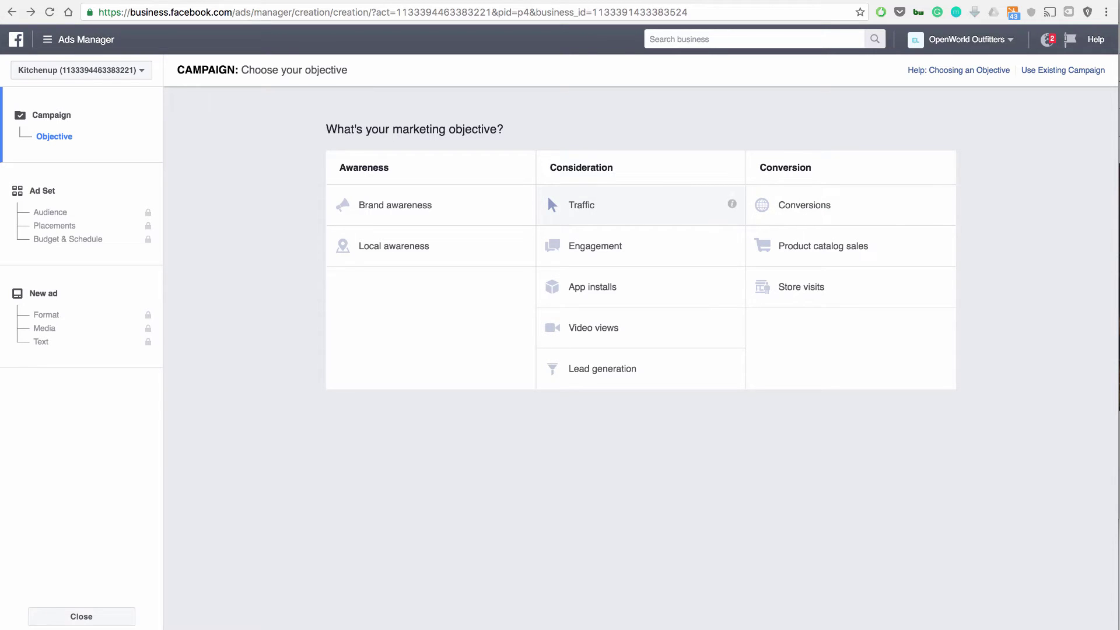
Step: Choose Traffic as the campaign's marketing objective
click(582, 205)
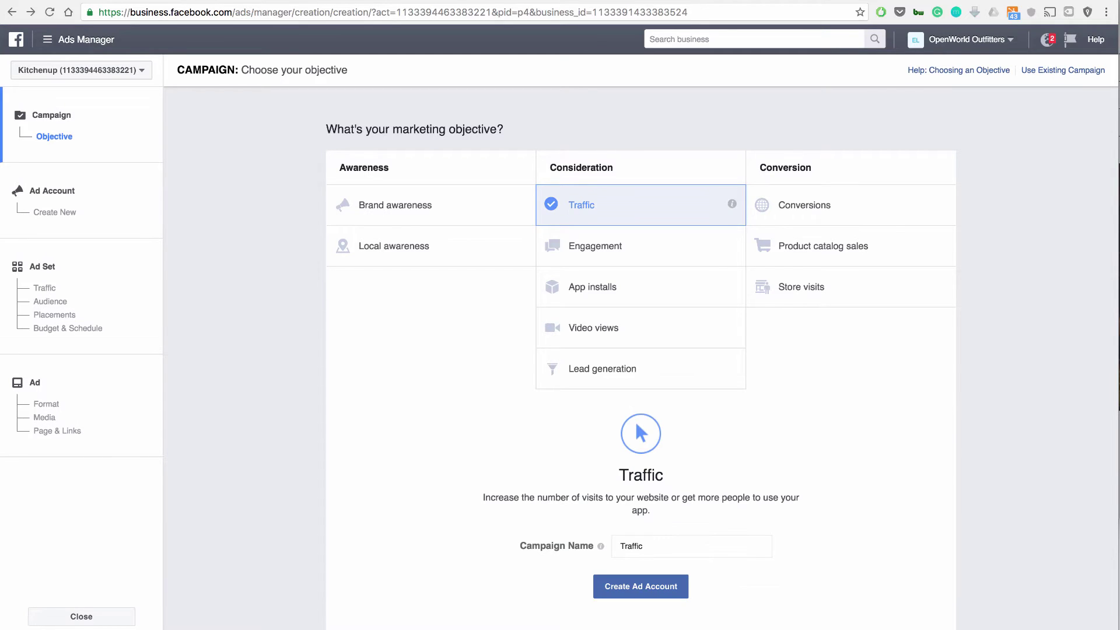
double_click(631, 546)
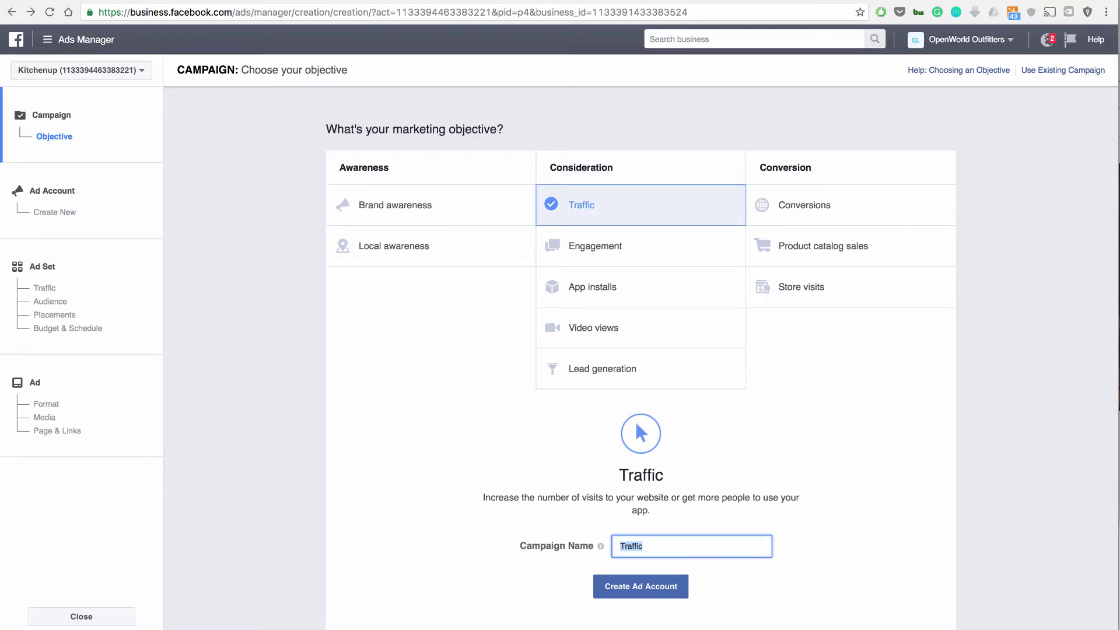
Step: Switch to the KitchenUp store and review the avocado slicer's product page as the destination for the ad
key(ctrl+Tab)
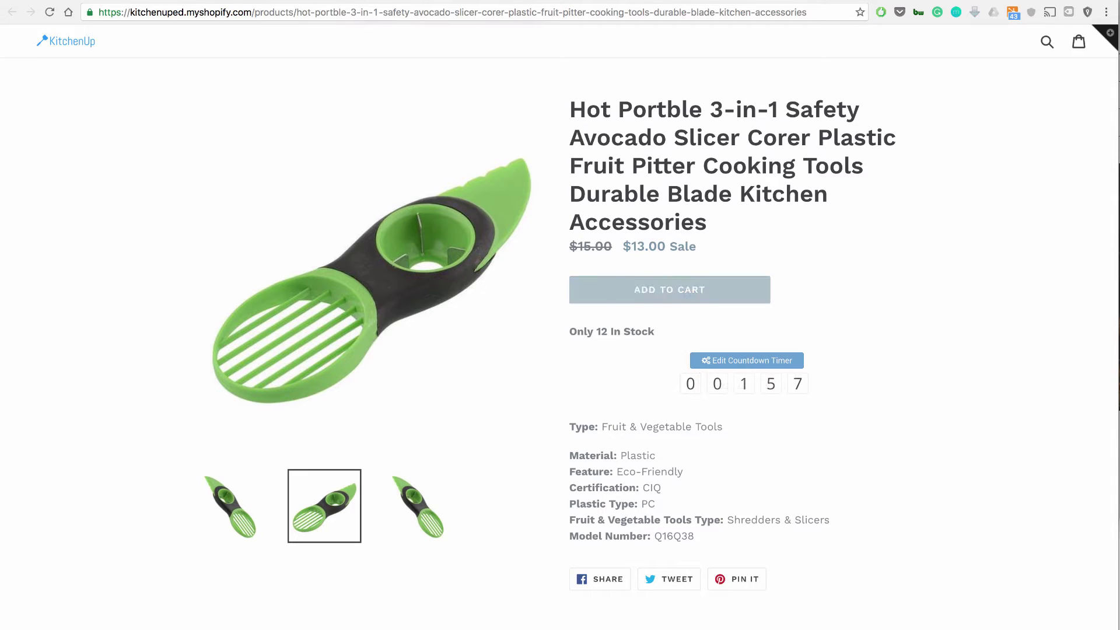
scroll(371, 408, down, 3)
scroll(371, 408, up, 3)
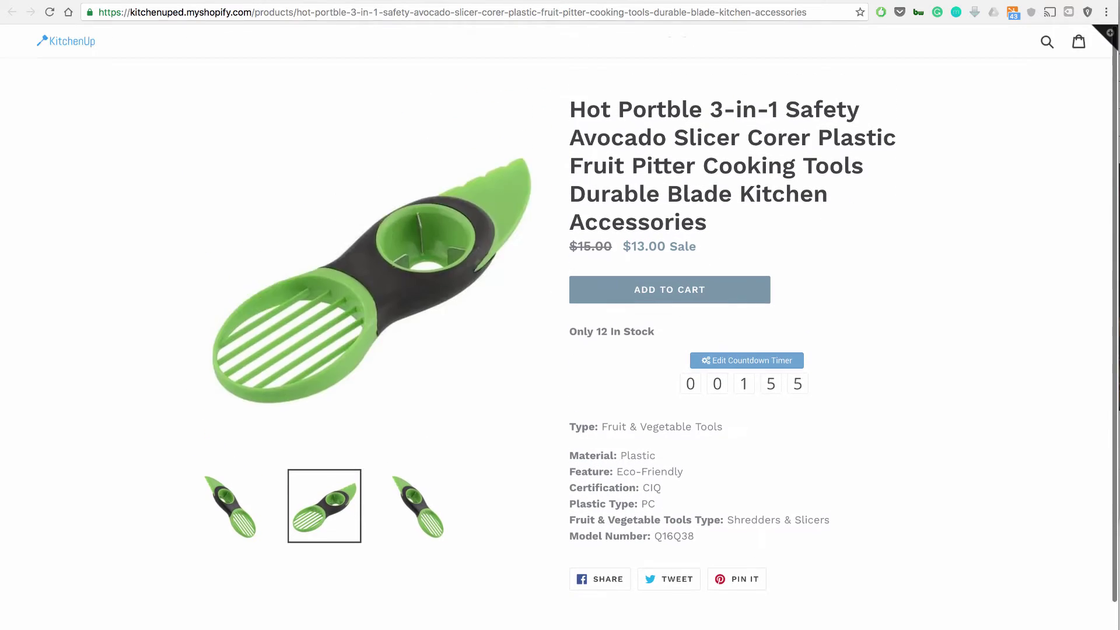
scroll(374, 280, down, 2)
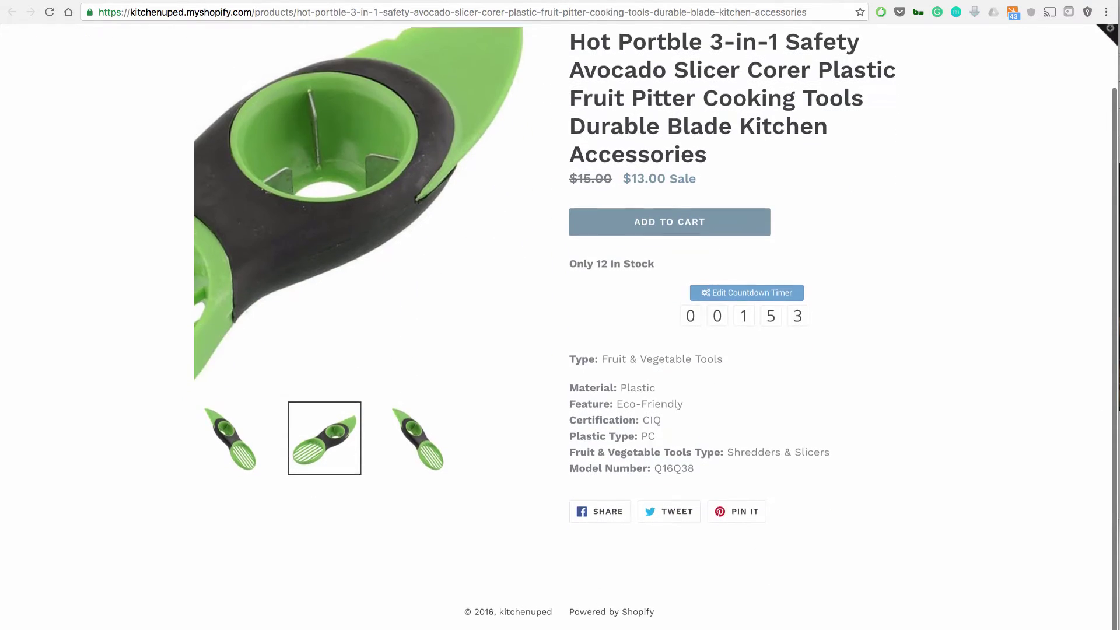
scroll(358, 234, up, 2)
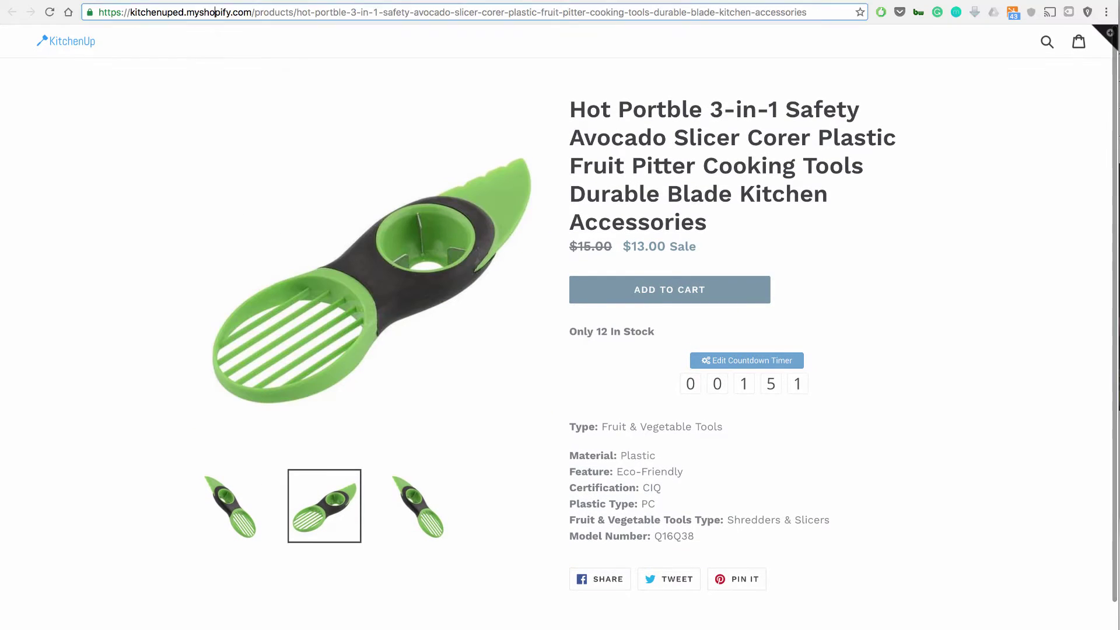
click(215, 12)
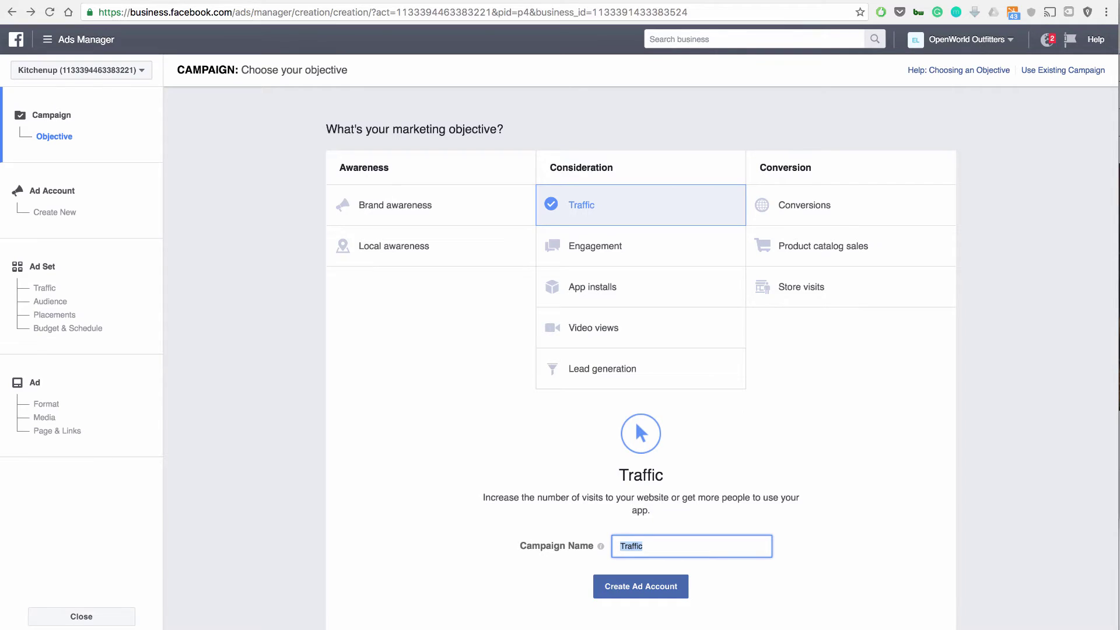
Step: Name the campaign "TraffictoKitchen" and continue to the ad account setup
text(Traf)
key(BackSpace)
key(BackSpace)
text(affictoKitchen)
key(Return)
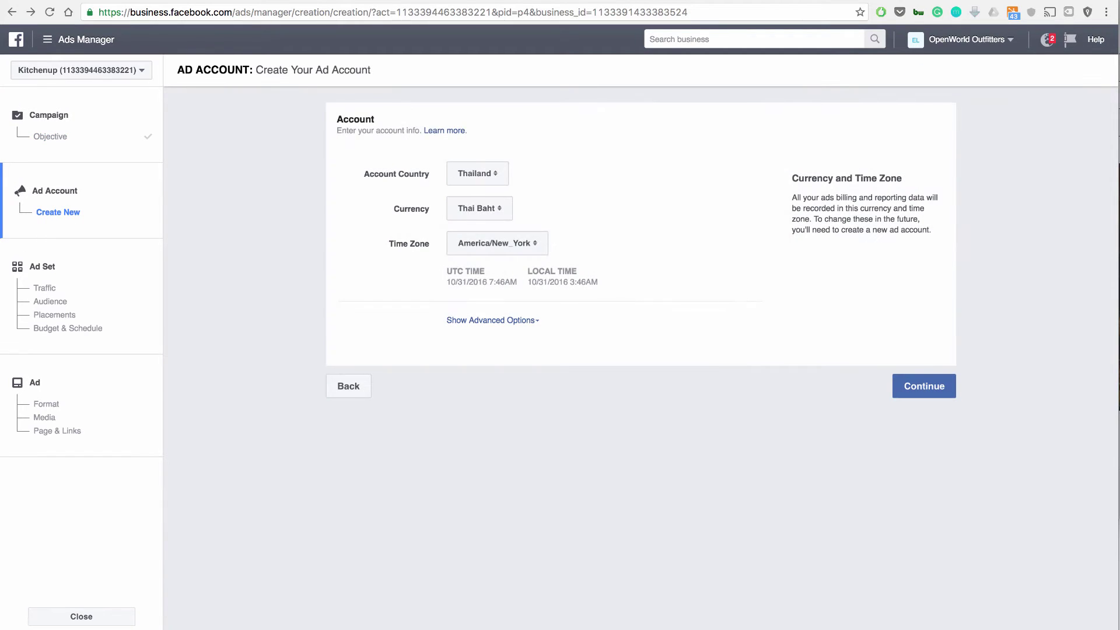
Step: Set the new ad account's country to United States
click(478, 174)
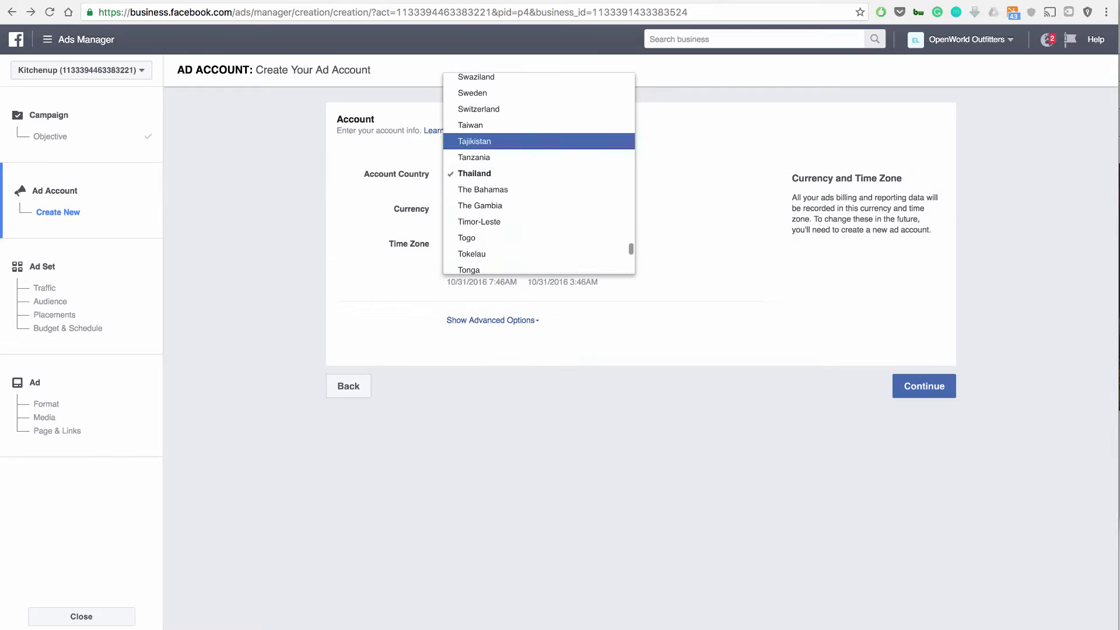
scroll(538, 174, down, 5)
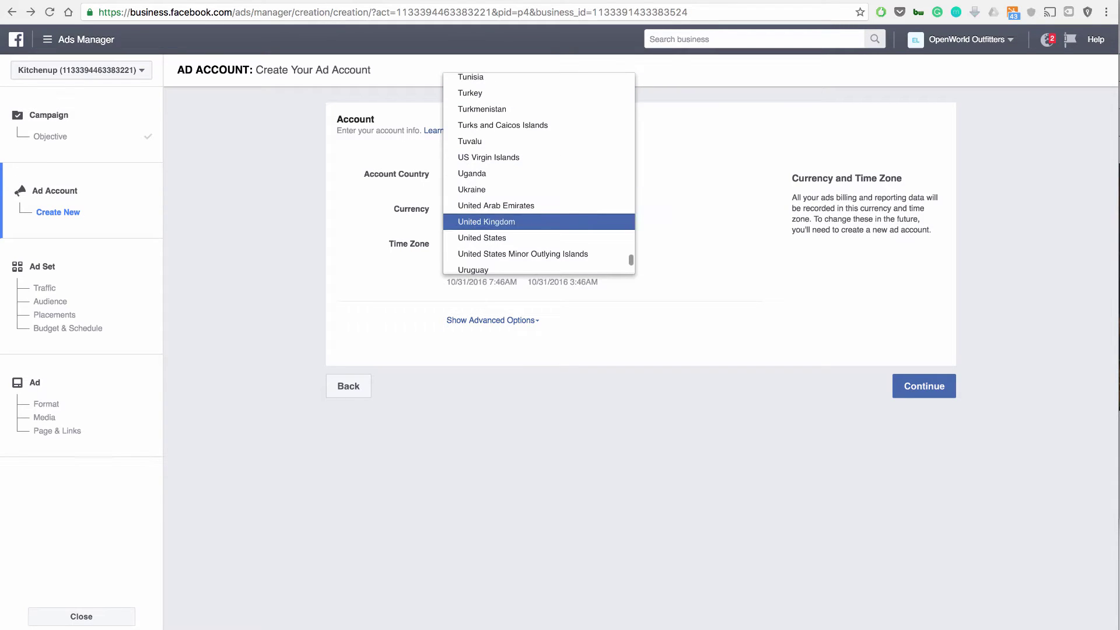
click(483, 238)
Step: Set the ad account's time zone to America/New_York and continue to the ad set
key(Tab)
key(Tab)
key(space)
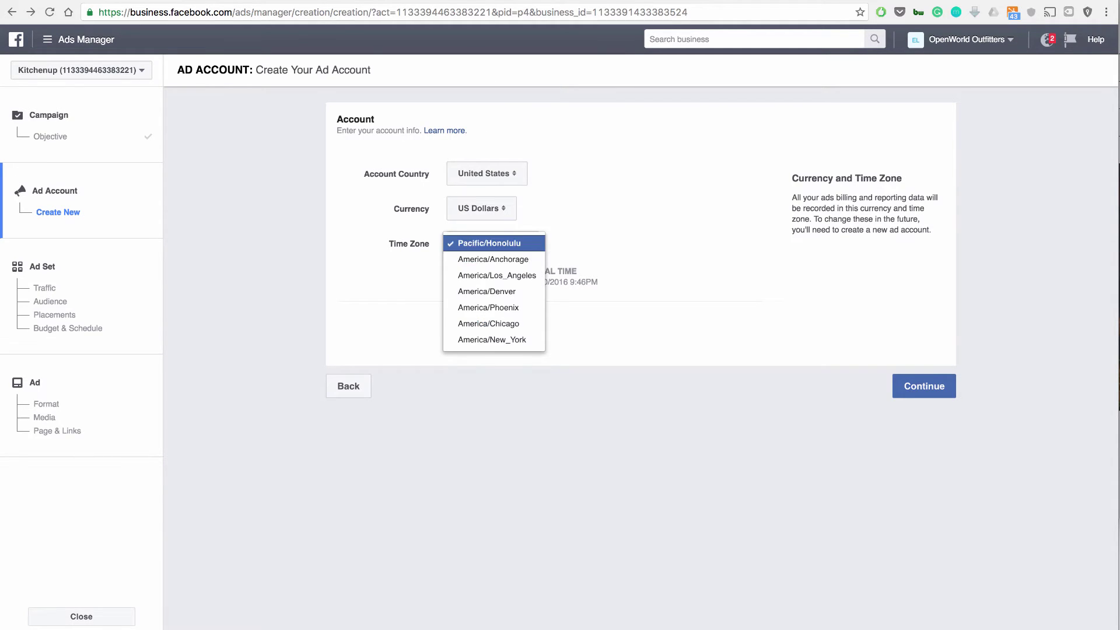
key(Down)
key(Down)
key(Down)
key(Down)
key(Down)
key(Down)
key(Return)
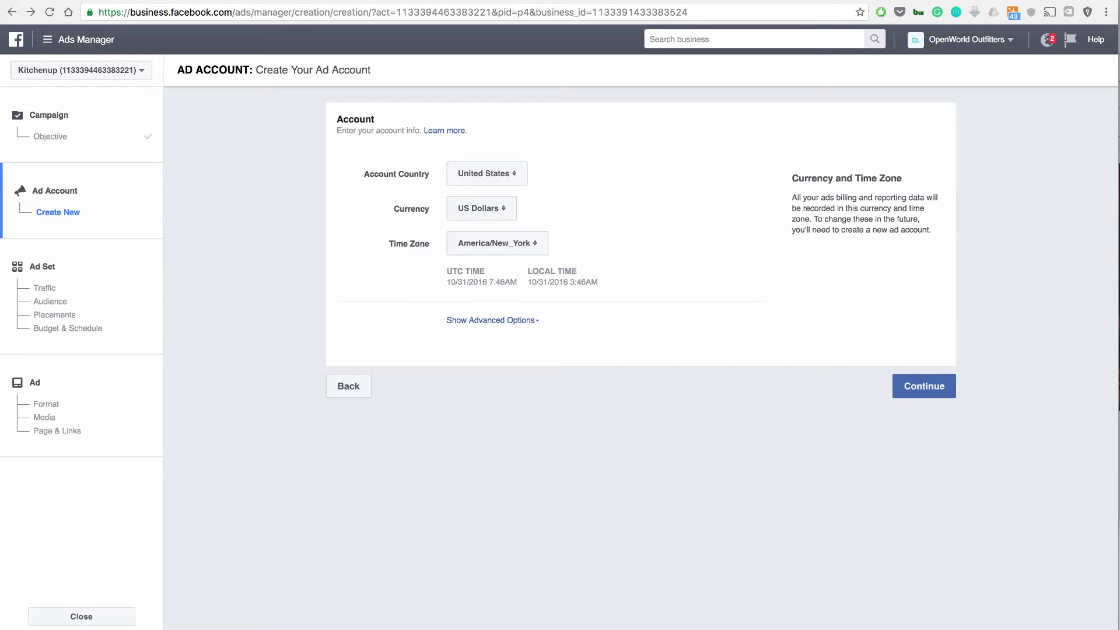
click(923, 386)
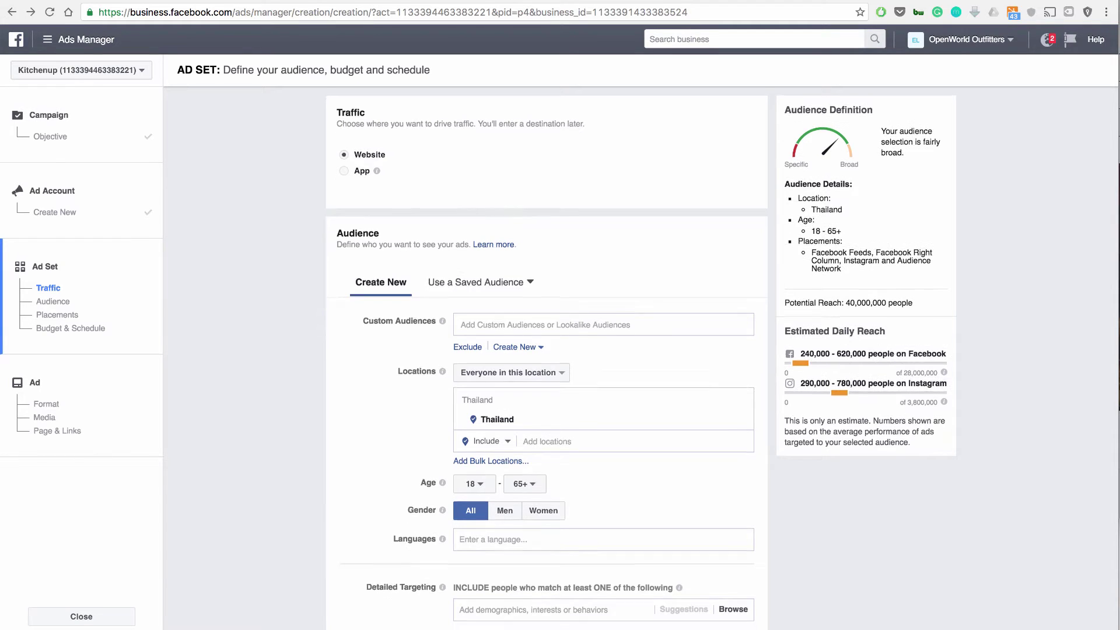
scroll(547, 362, down, 3)
click(603, 234)
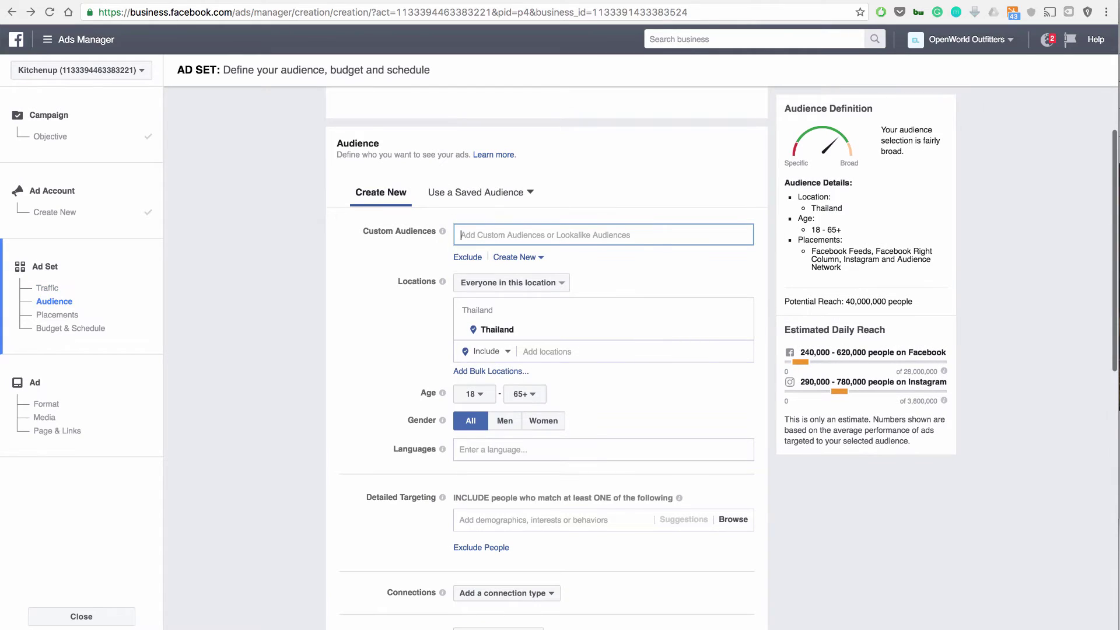
key(Escape)
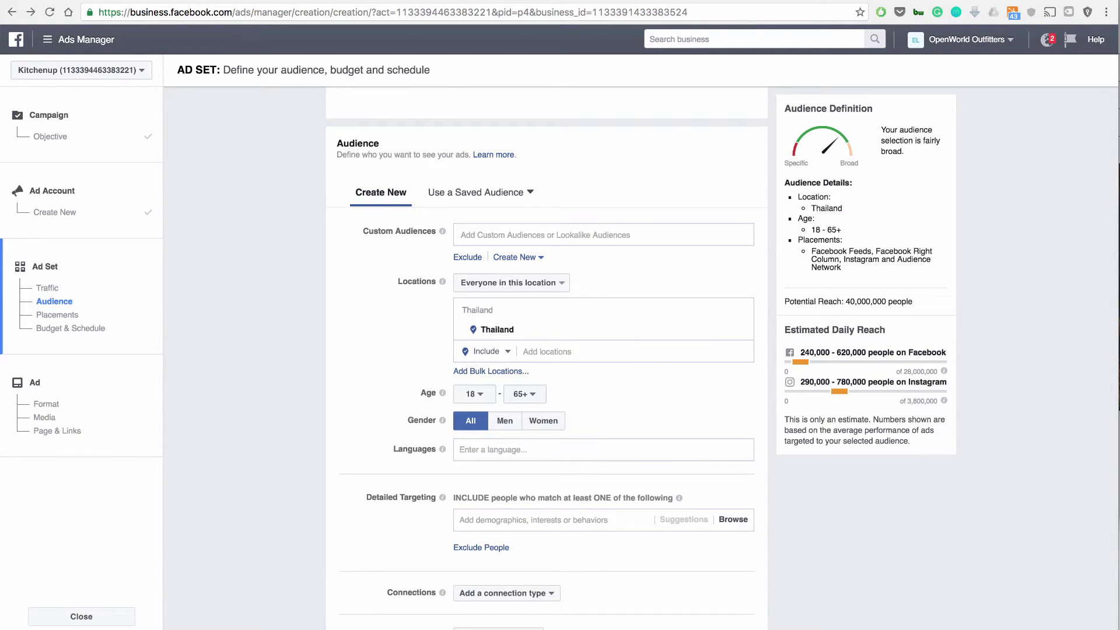
click(59, 39)
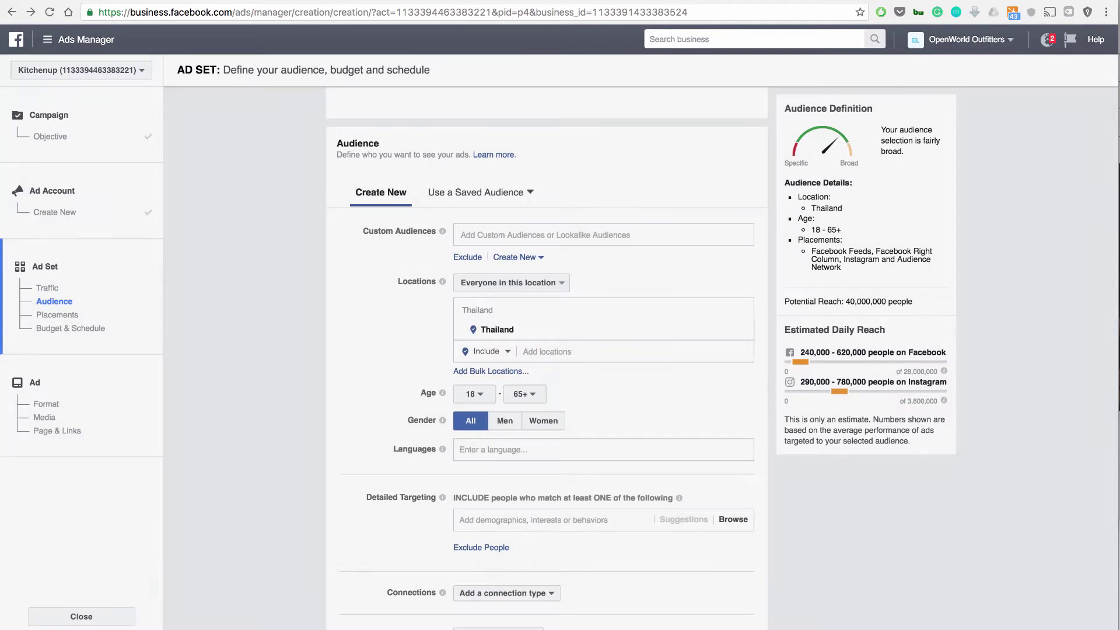
click(514, 257)
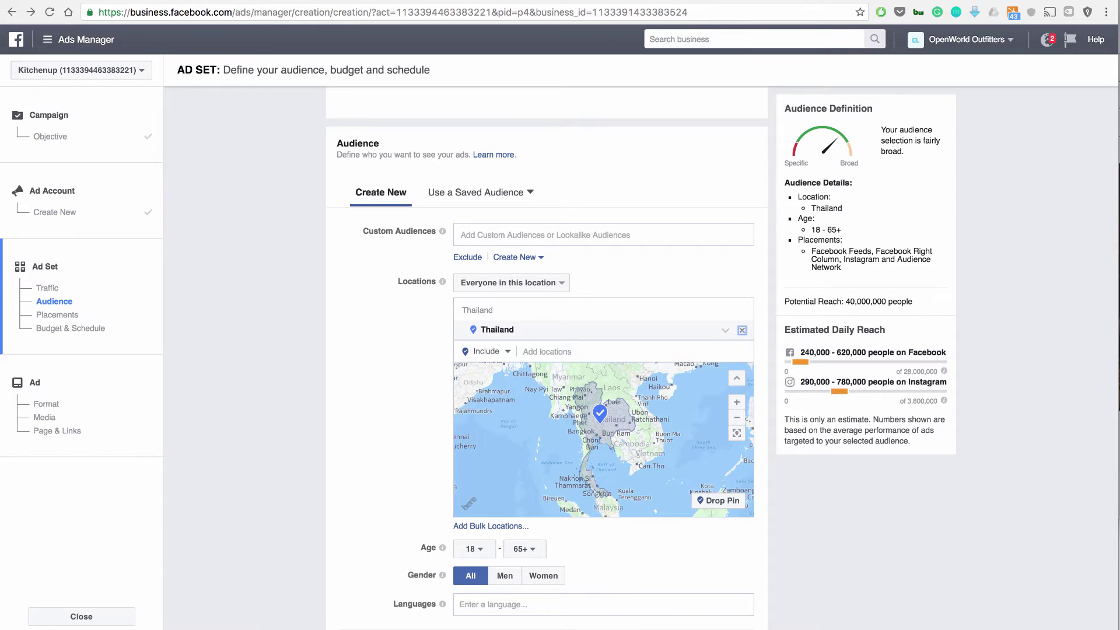
Step: Replace Thailand with United States as the audience's targeted location
click(742, 330)
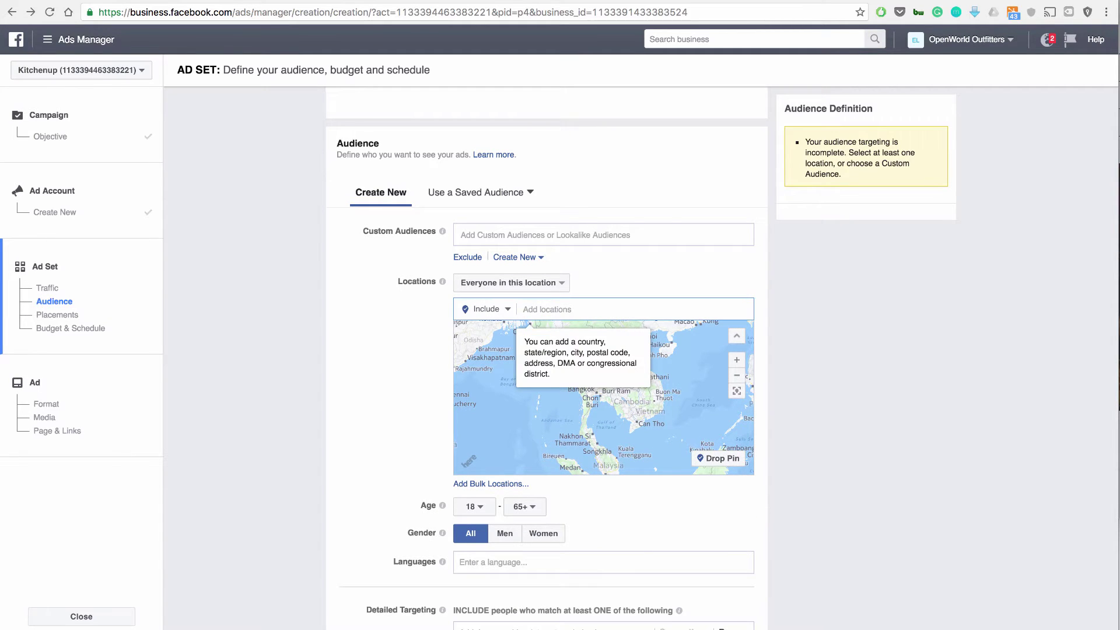
text(uni)
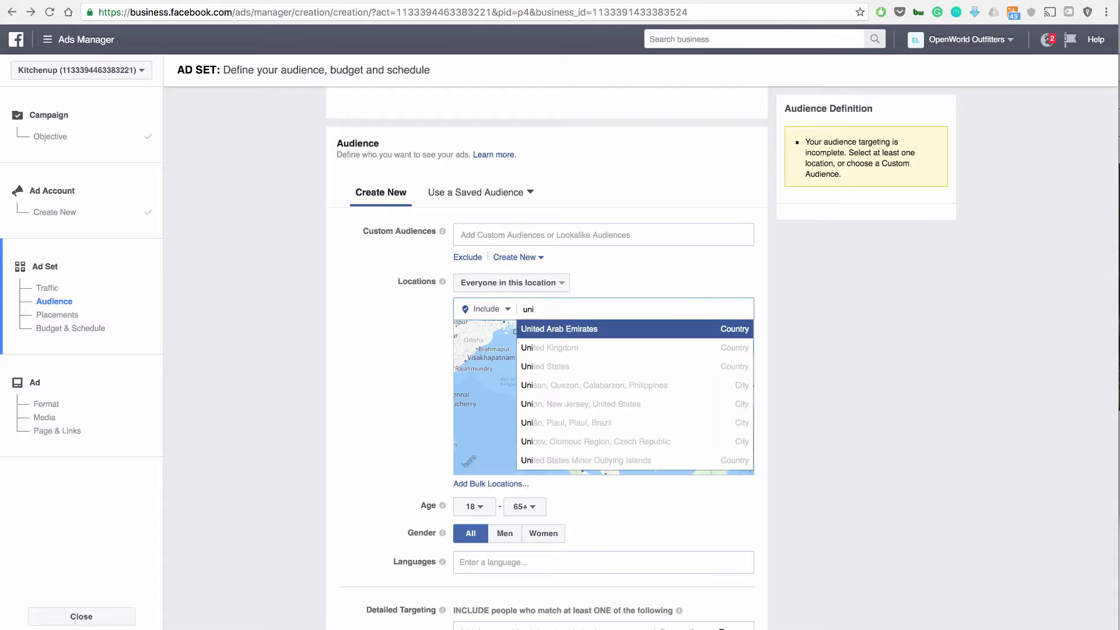
key(Down)
key(Down)
key(Return)
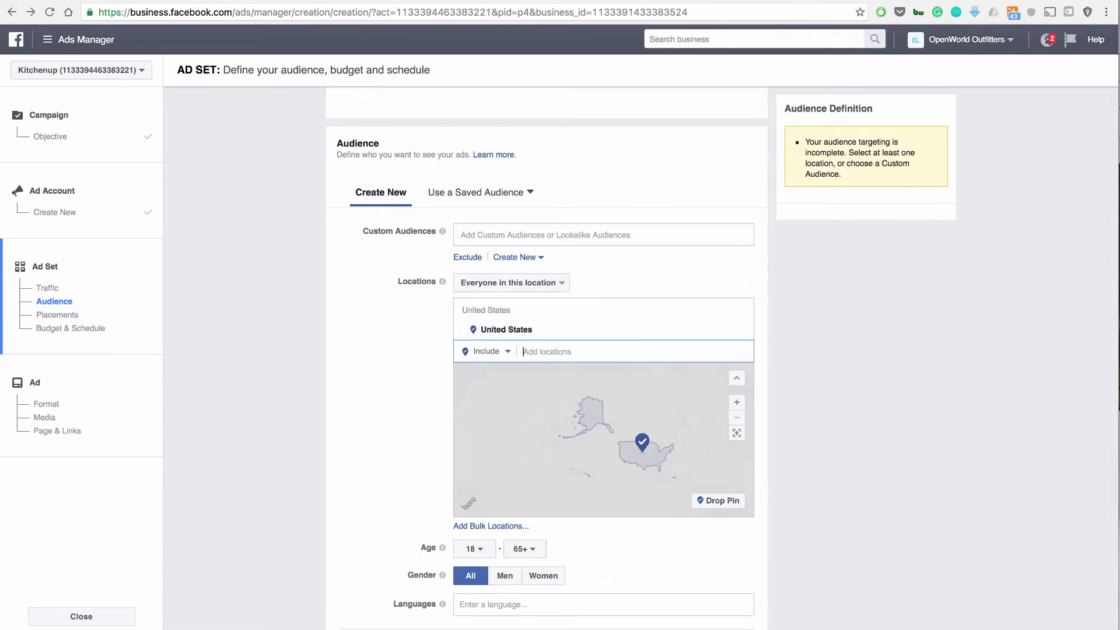
Step: Set the audience's minimum age to 25
click(473, 548)
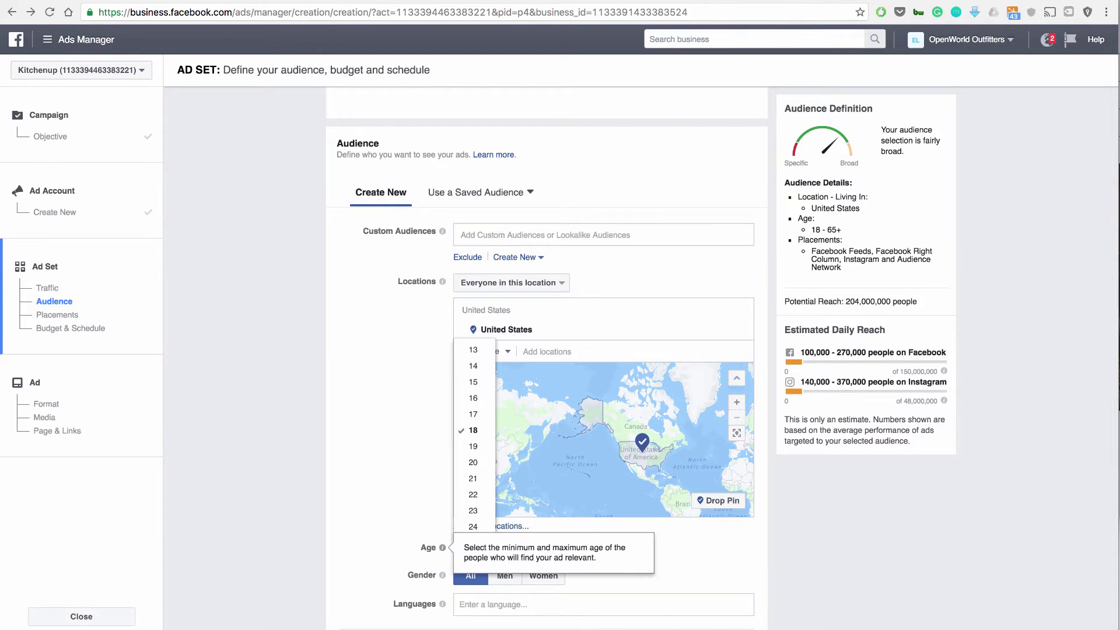
key(Down)
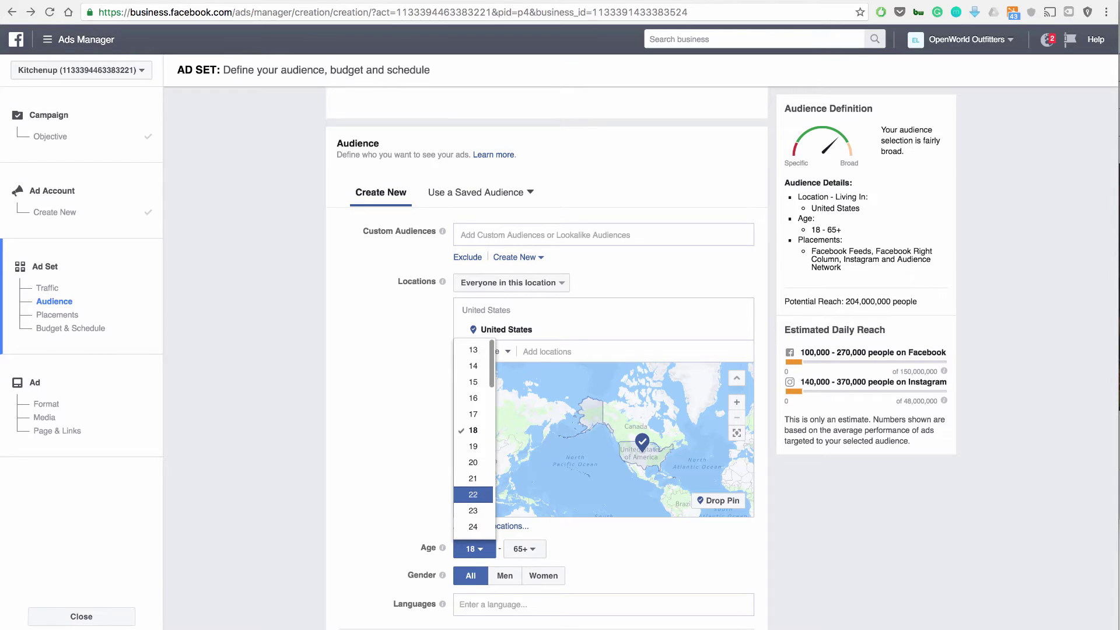
key(Down)
key(Down)
key(Down)
key(Return)
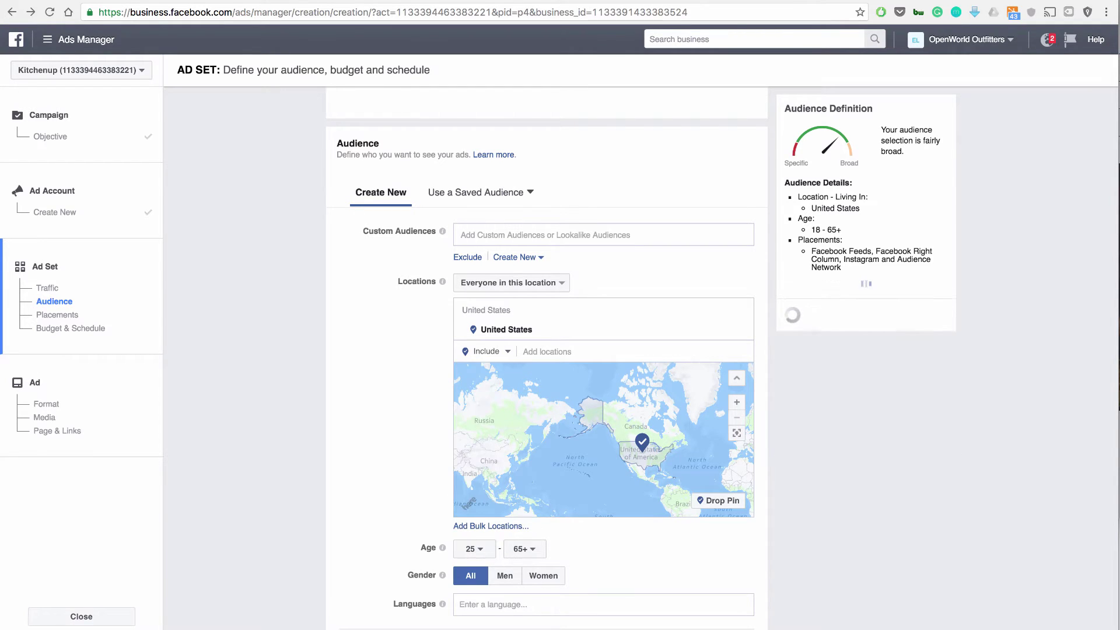
Step: Add English (All) as the audience's language
scroll(546, 359, down, 3)
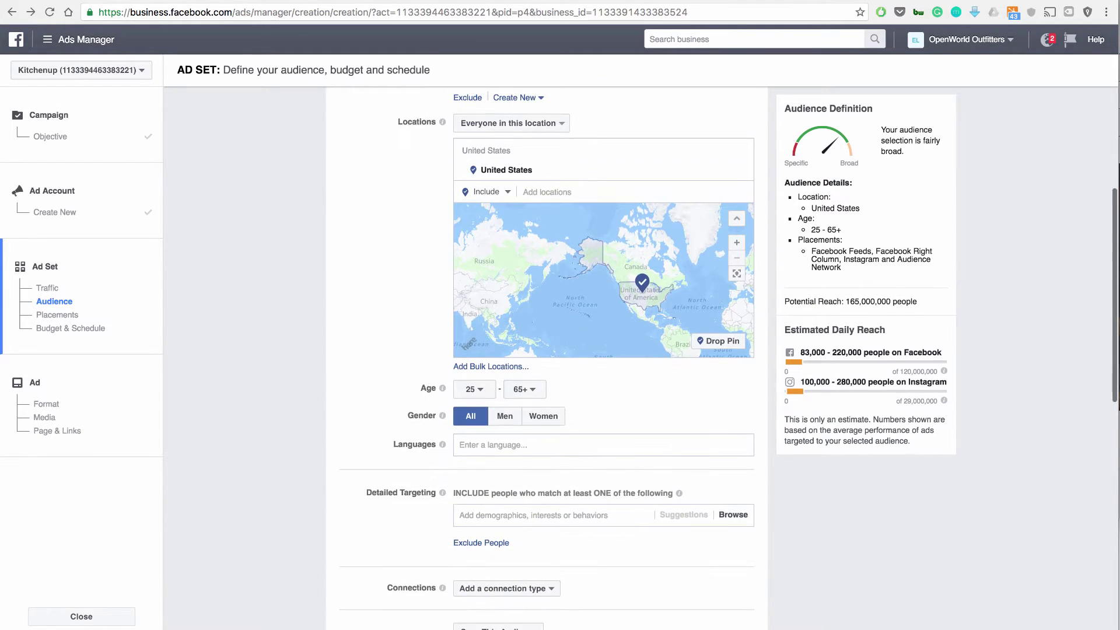
click(459, 444)
text(e)
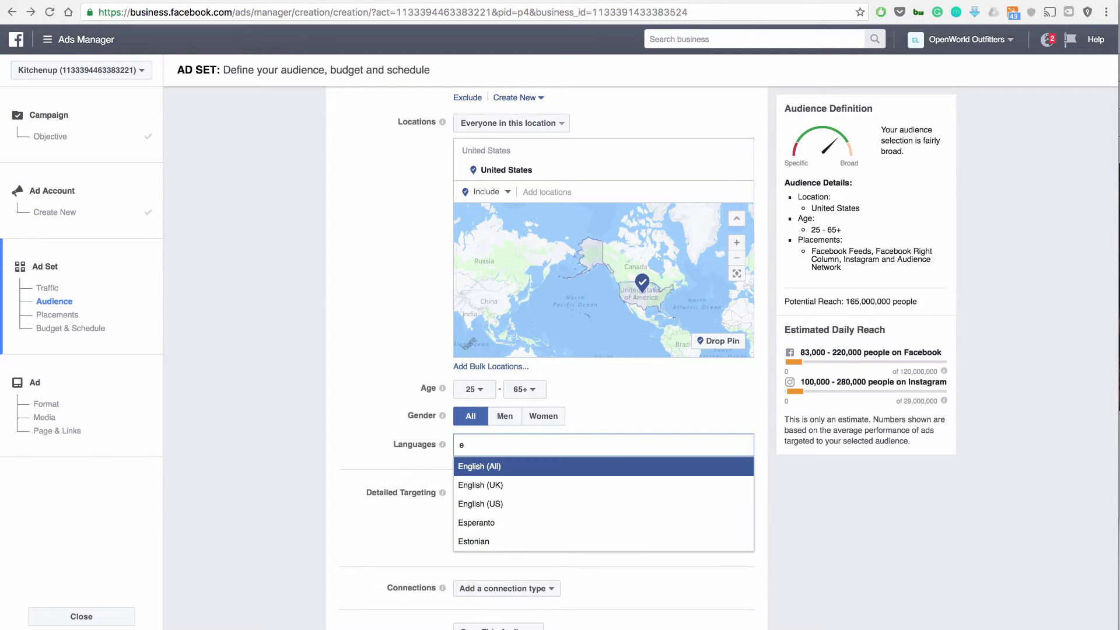
key(Return)
Step: Add the interest Kitchen to the audience's detailed targeting
scroll(546, 358, down, 2)
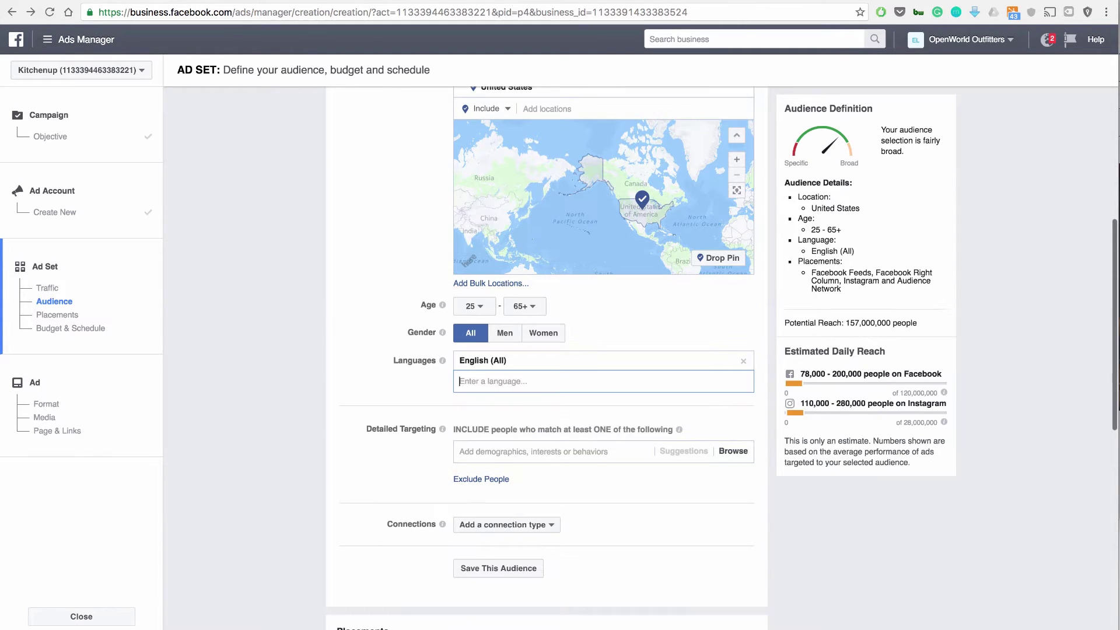
click(533, 452)
text(kitchen)
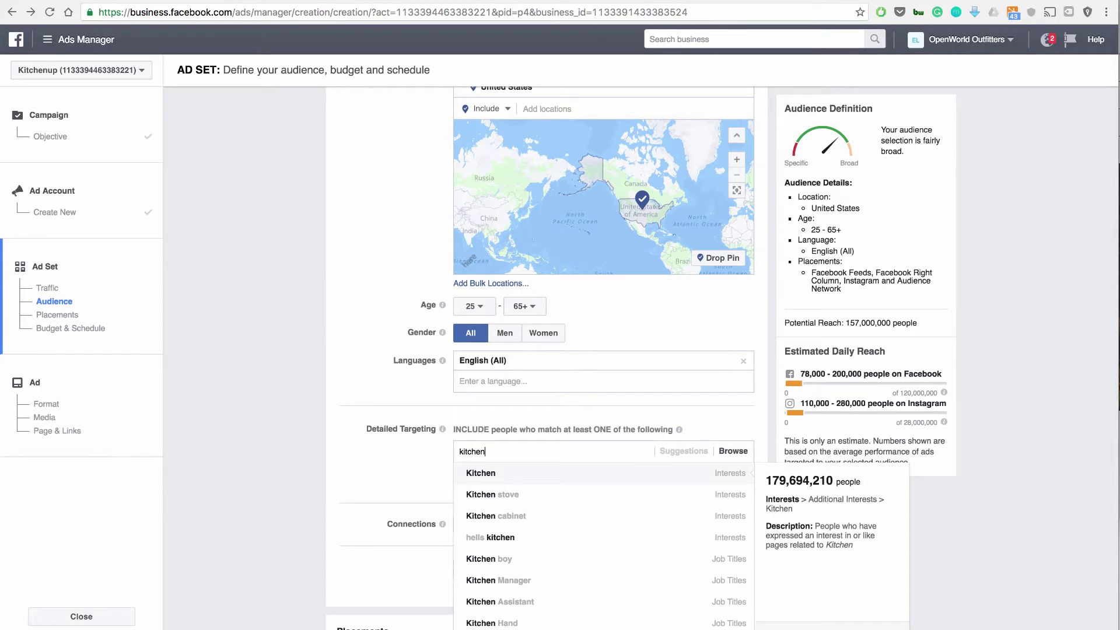
key(Return)
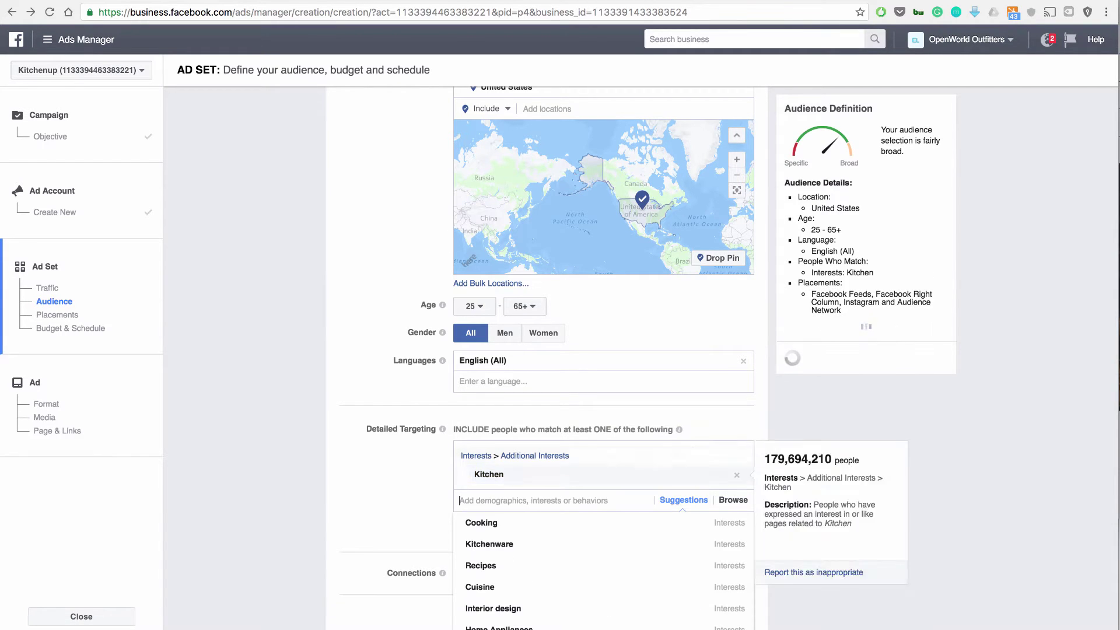
Step: Review the suggested interests related to Kitchen and their audience descriptions
scroll(603, 568, down, 2)
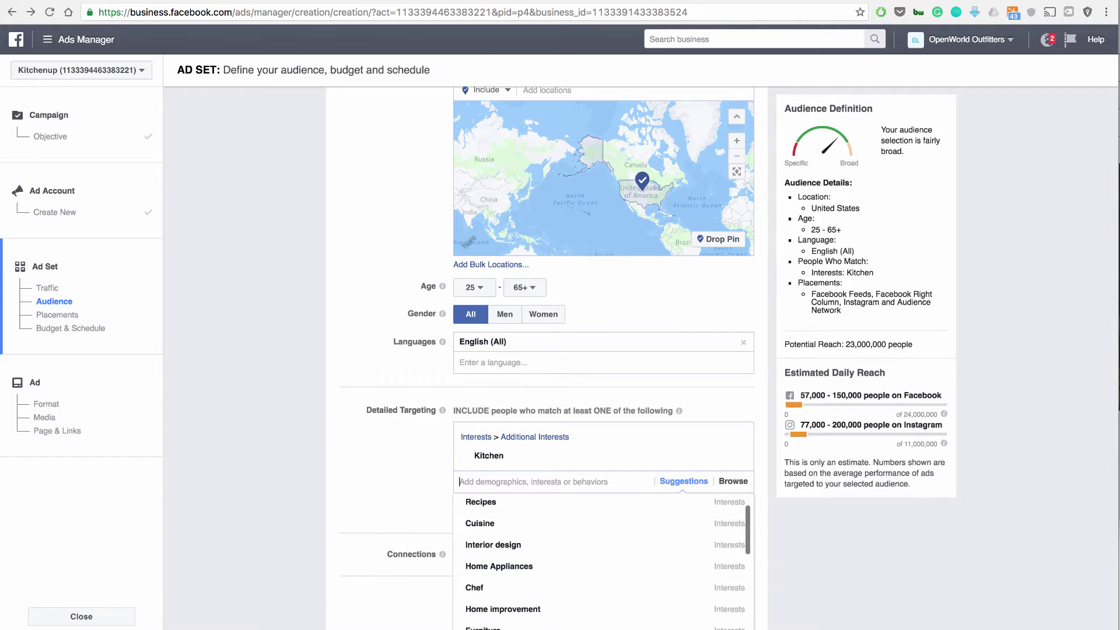
scroll(546, 350, down, 2)
scroll(603, 479, up, 1)
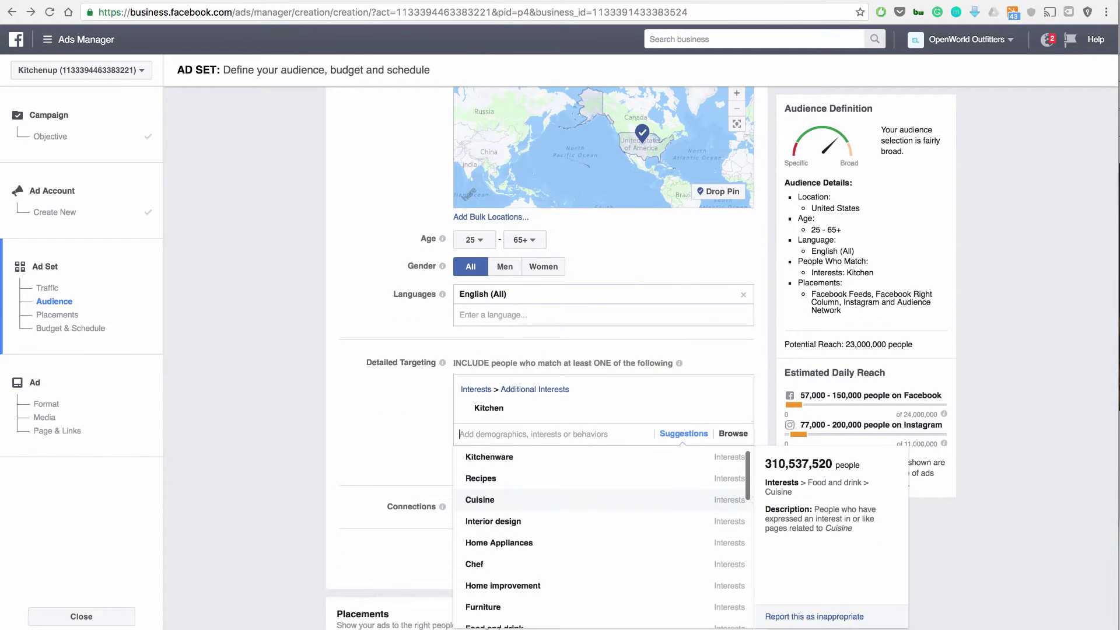
key(Up)
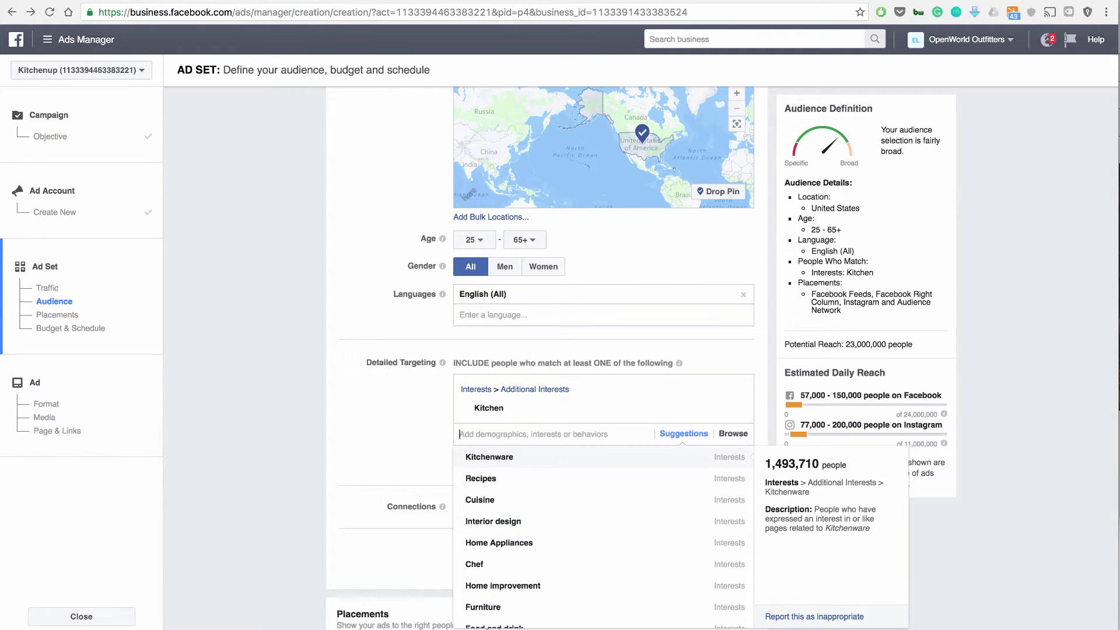
click(603, 407)
Step: Add the interest Home and garden to the audience's detailed targeting alongside Kitchen
click(554, 434)
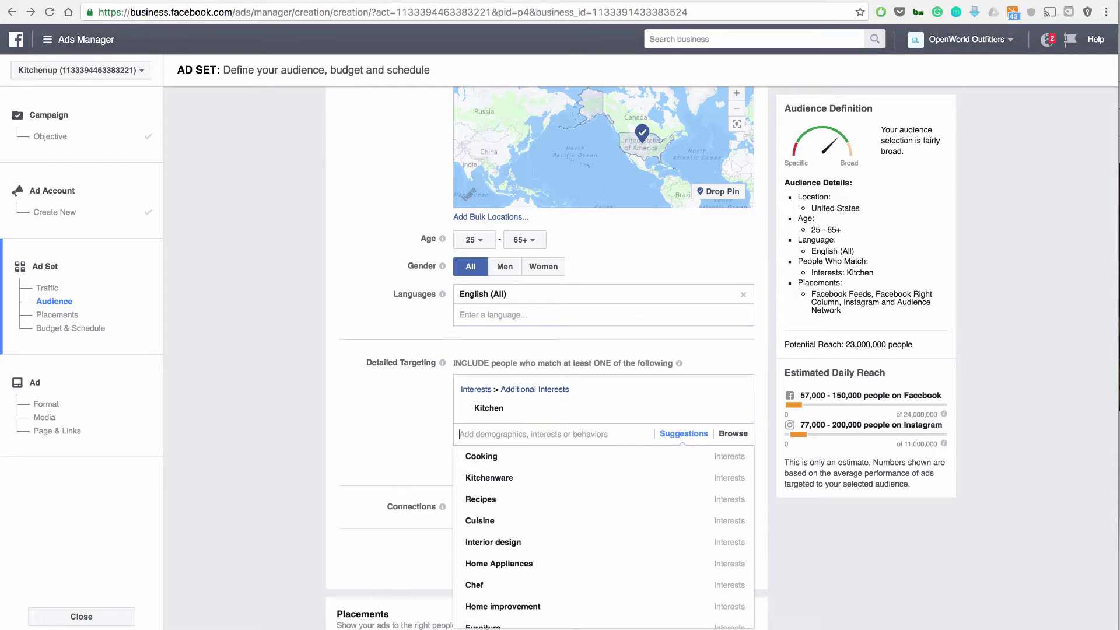
text(home)
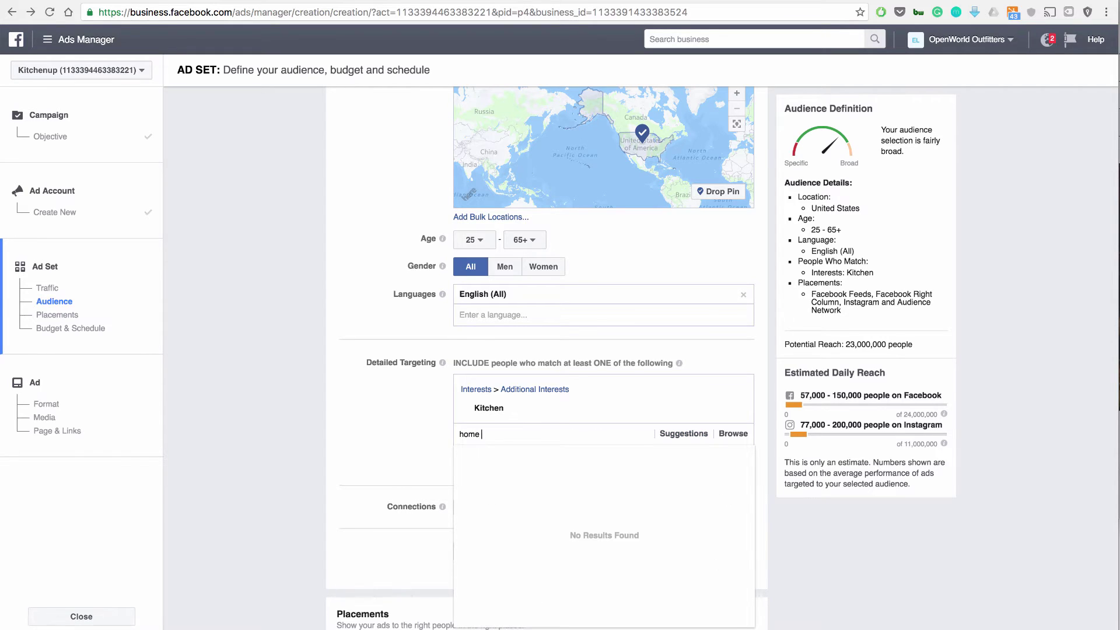
text( an)
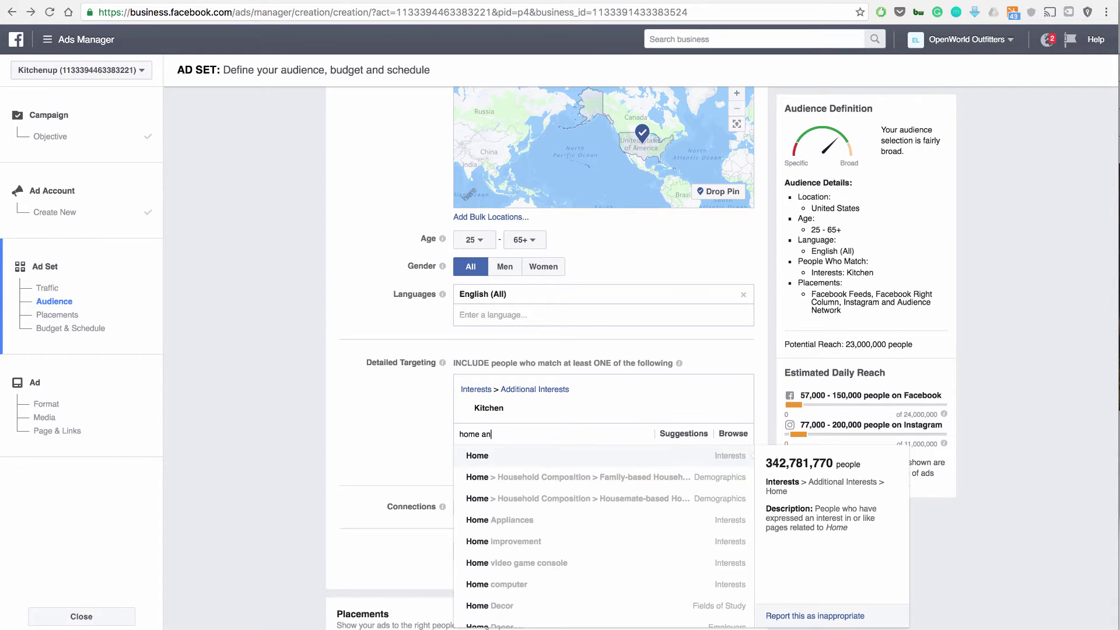
text(d gar)
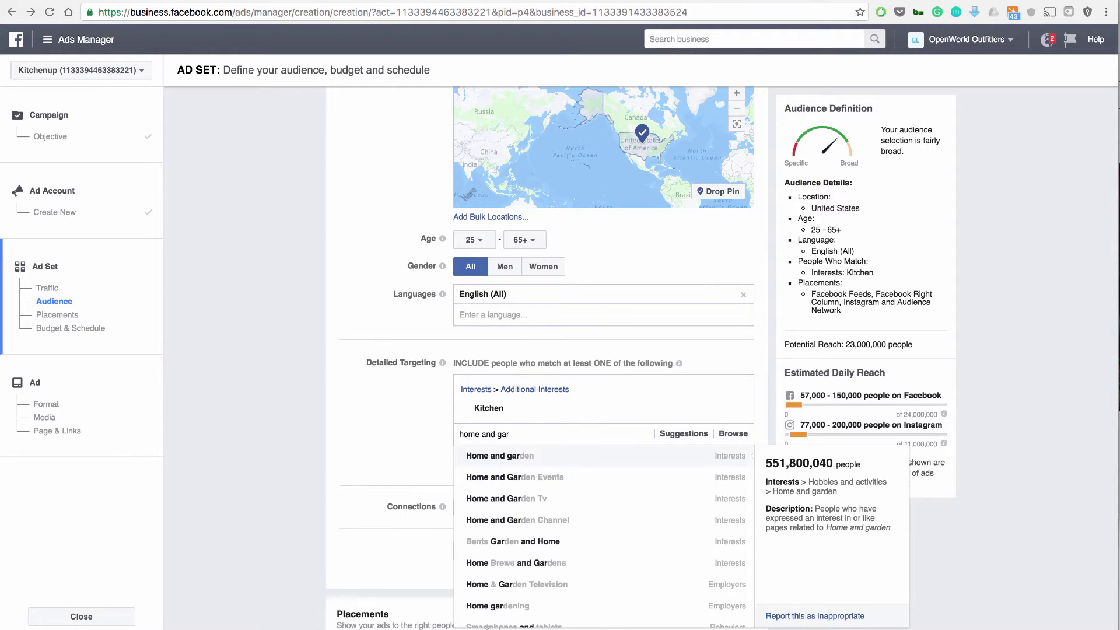
key(Return)
scroll(546, 350, down, 1)
key(Escape)
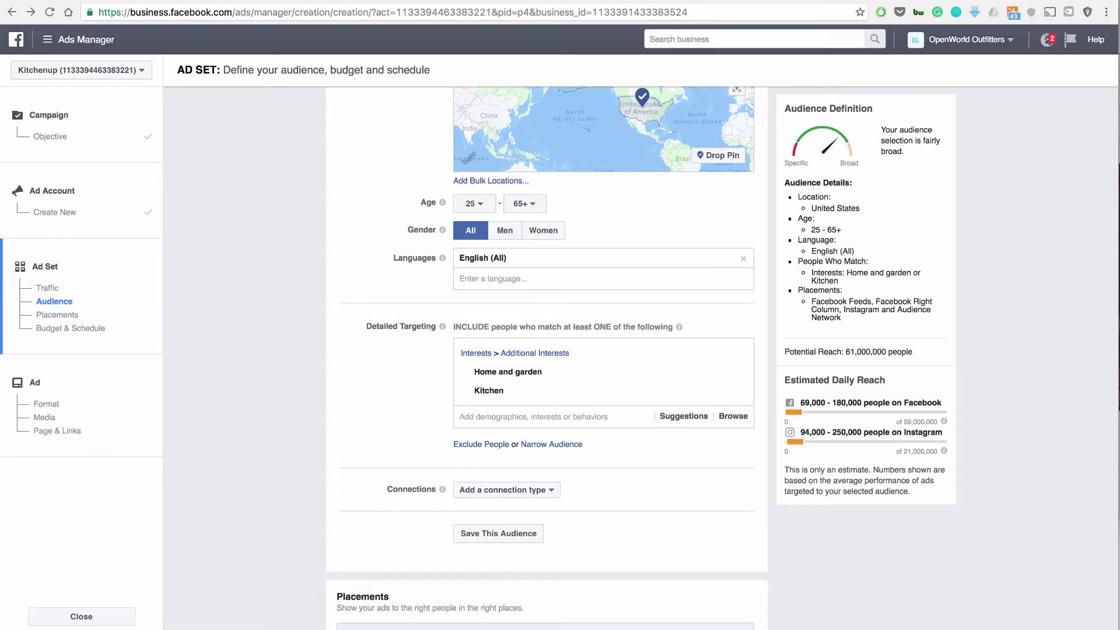
click(55, 39)
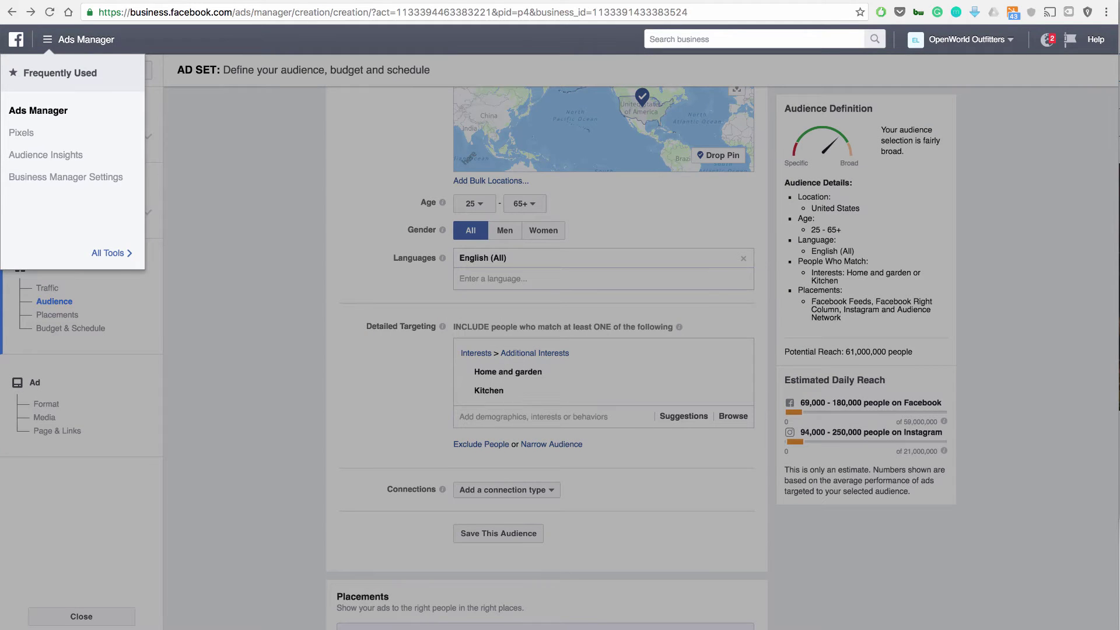
key(Escape)
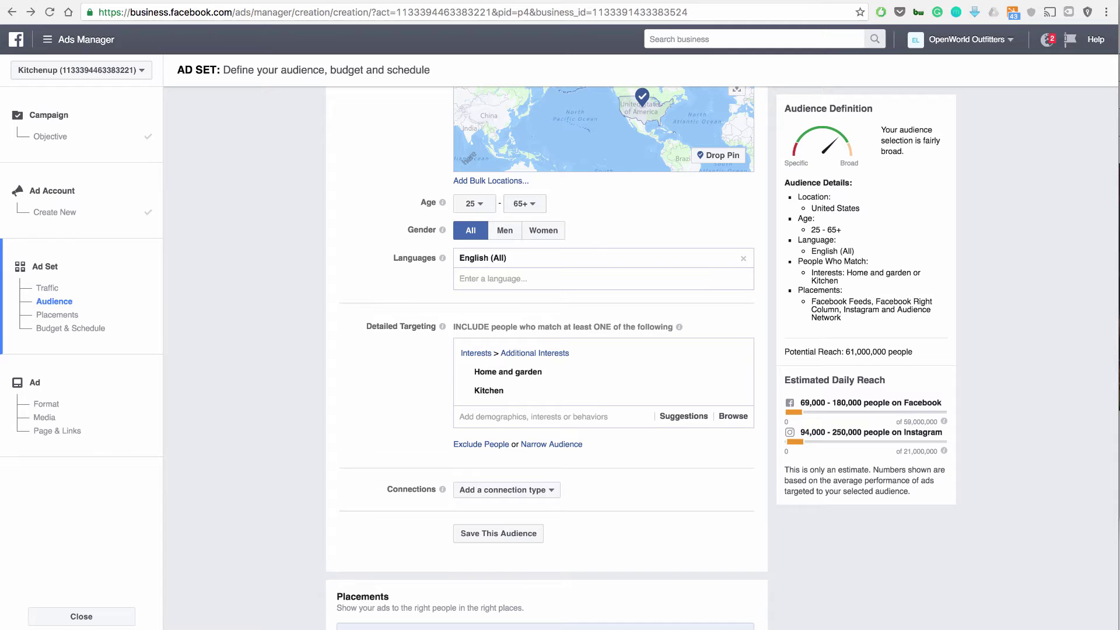
Step: Save the defined audience under the name KitchenupBase
scroll(546, 357, down, 5)
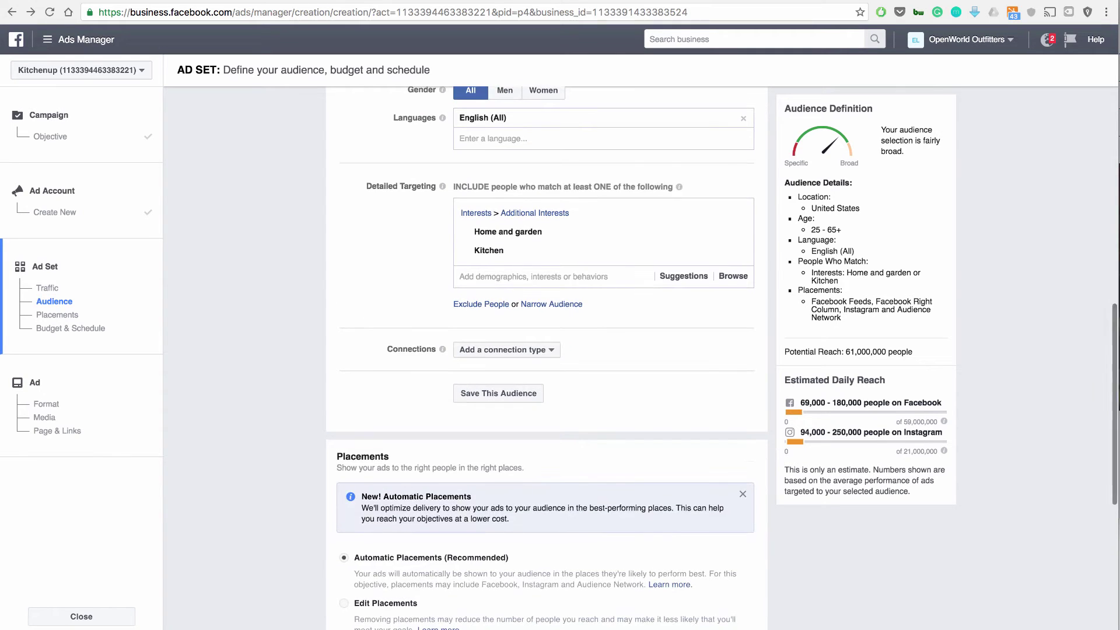
scroll(546, 357, down, 3)
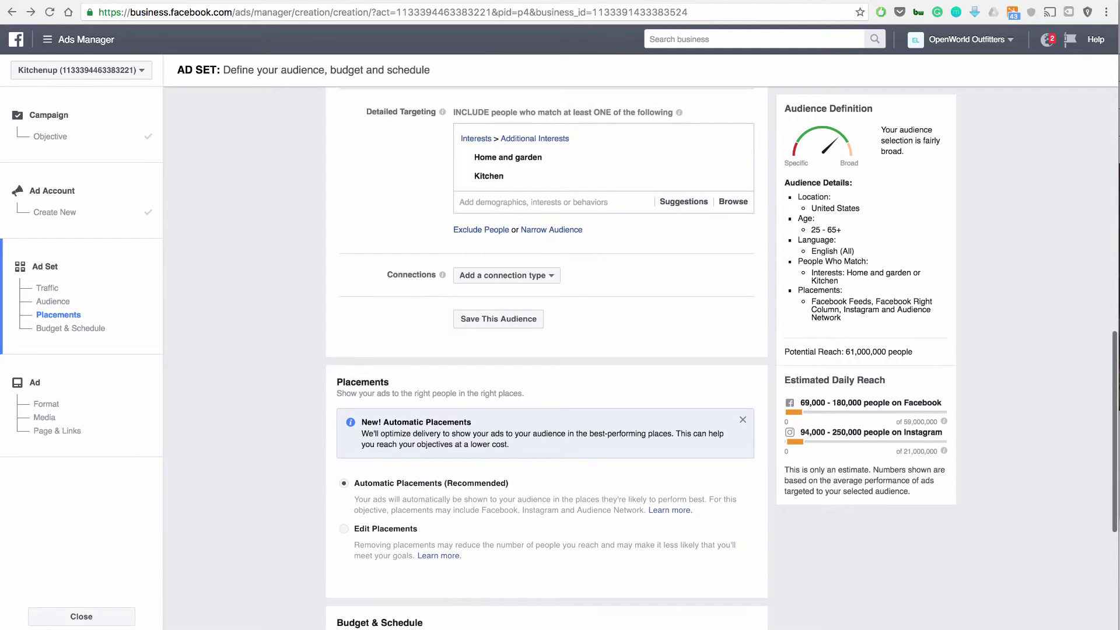
click(498, 318)
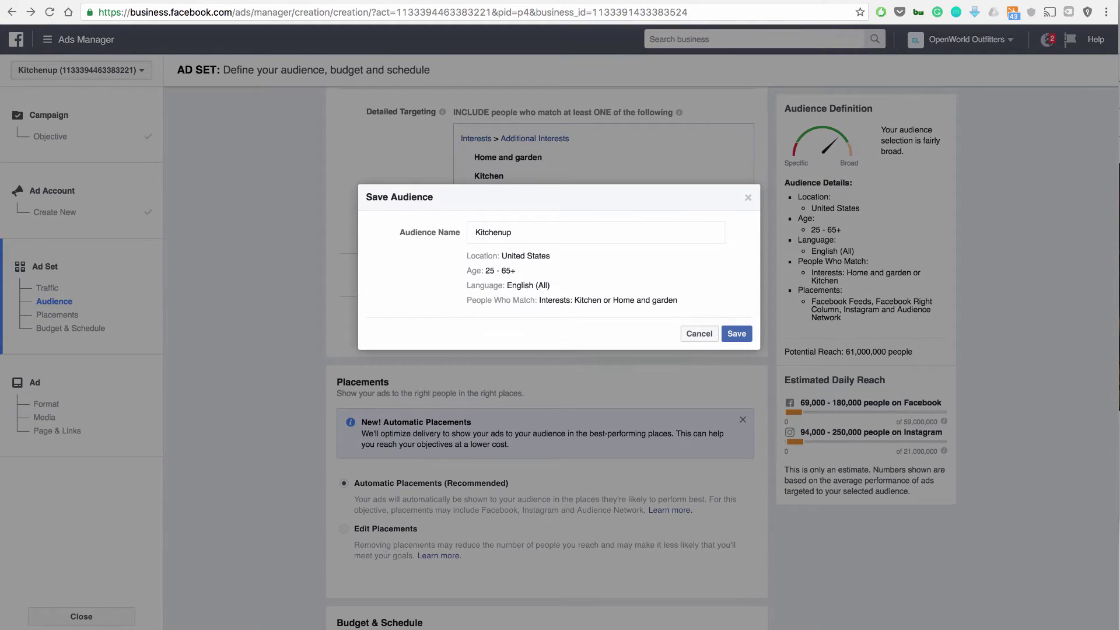
click(511, 232)
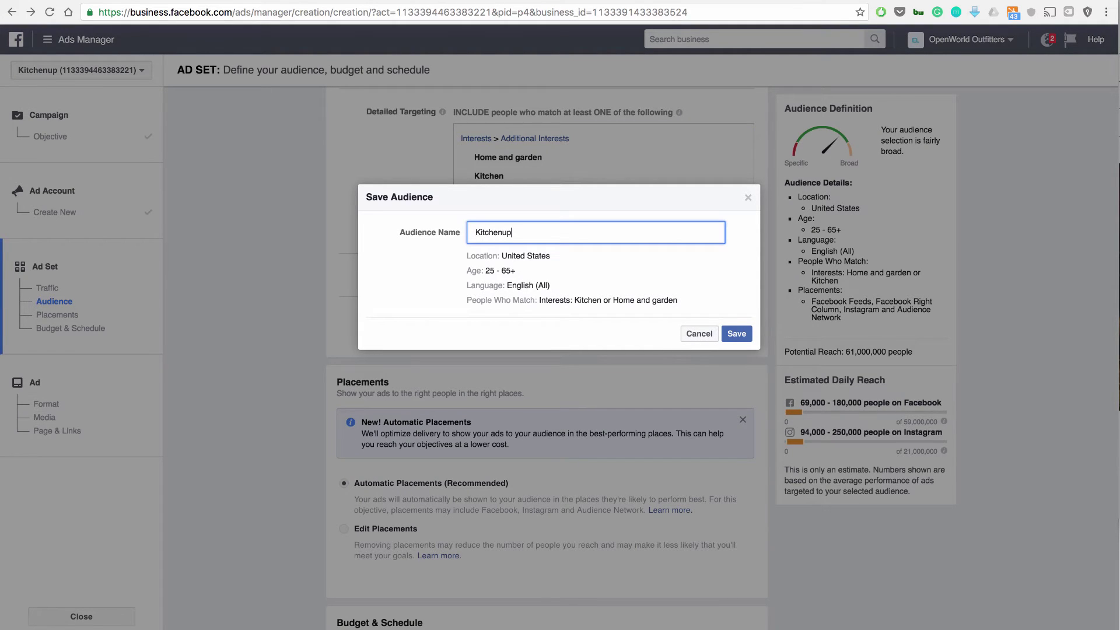
text(Base)
click(736, 333)
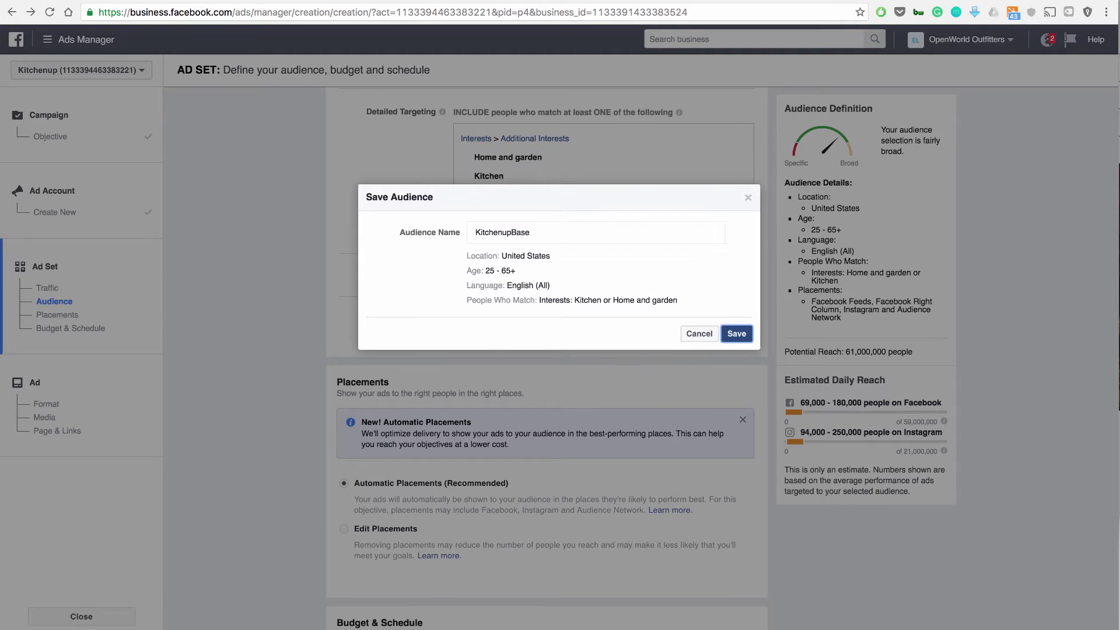
key(Return)
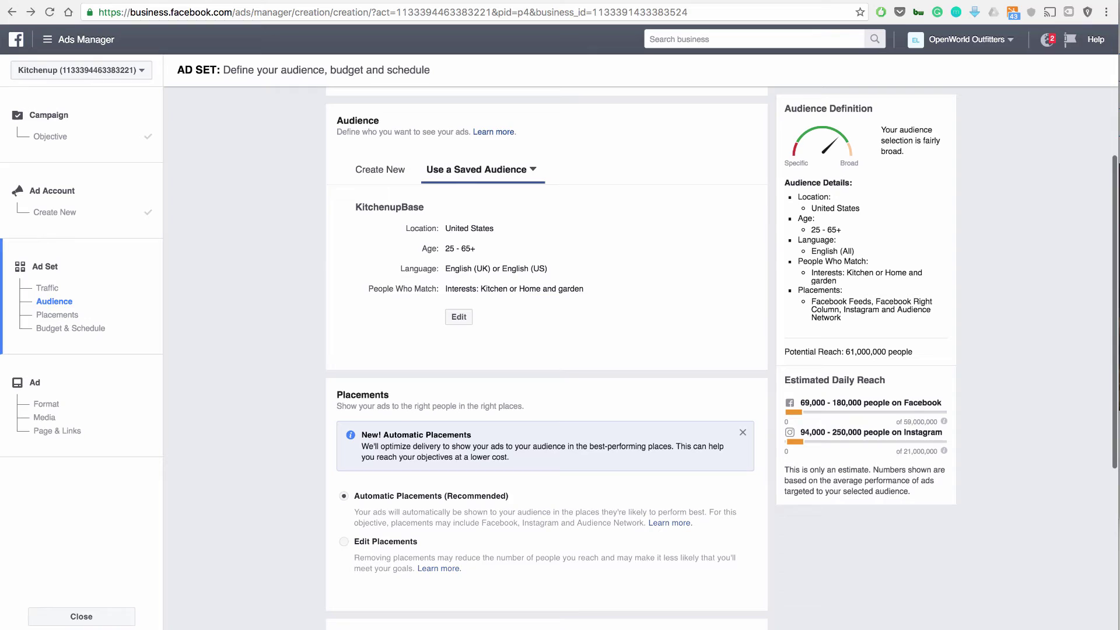
Step: Switch the ad set to Edit Placements and exclude Audience Network, keeping the Facebook and Instagram platforms
scroll(546, 358, down, 2)
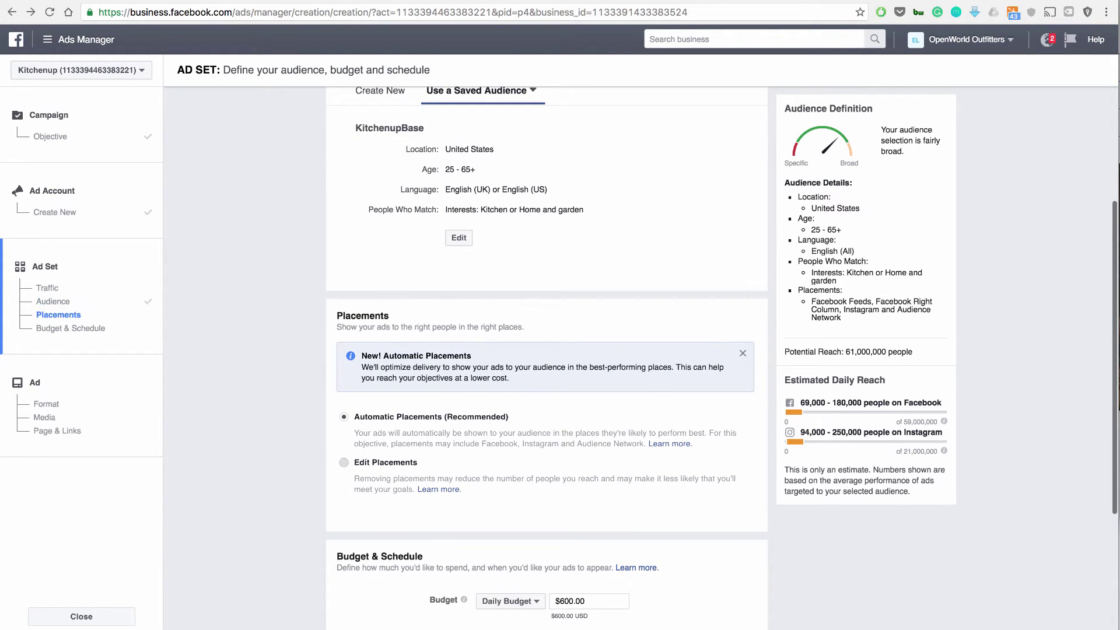
click(344, 461)
scroll(343, 462, down, 3)
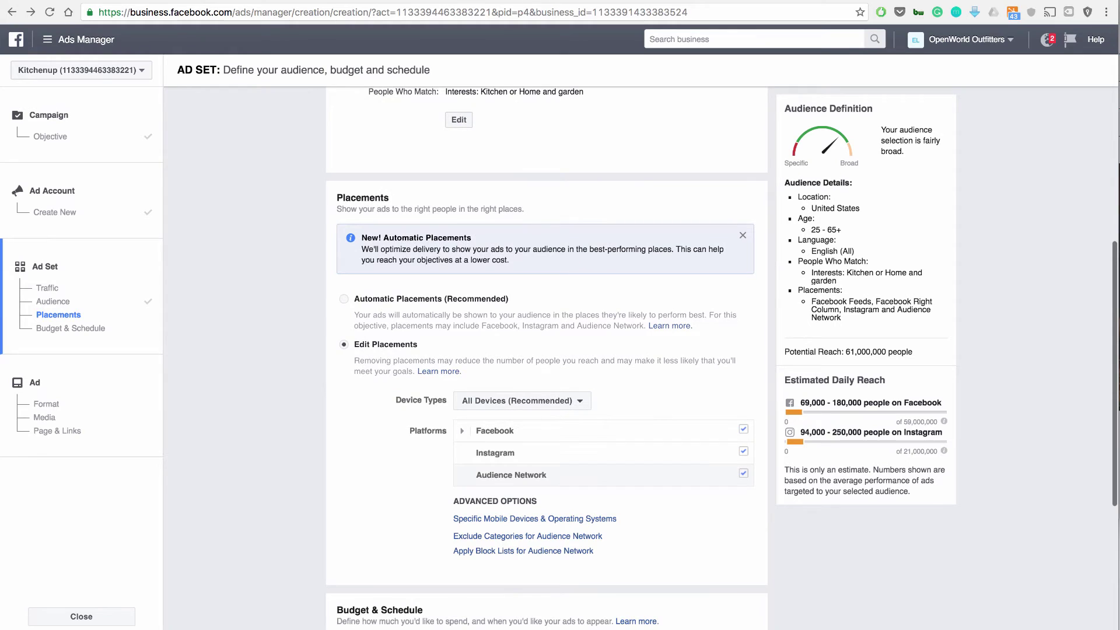
mouse_move(743, 473)
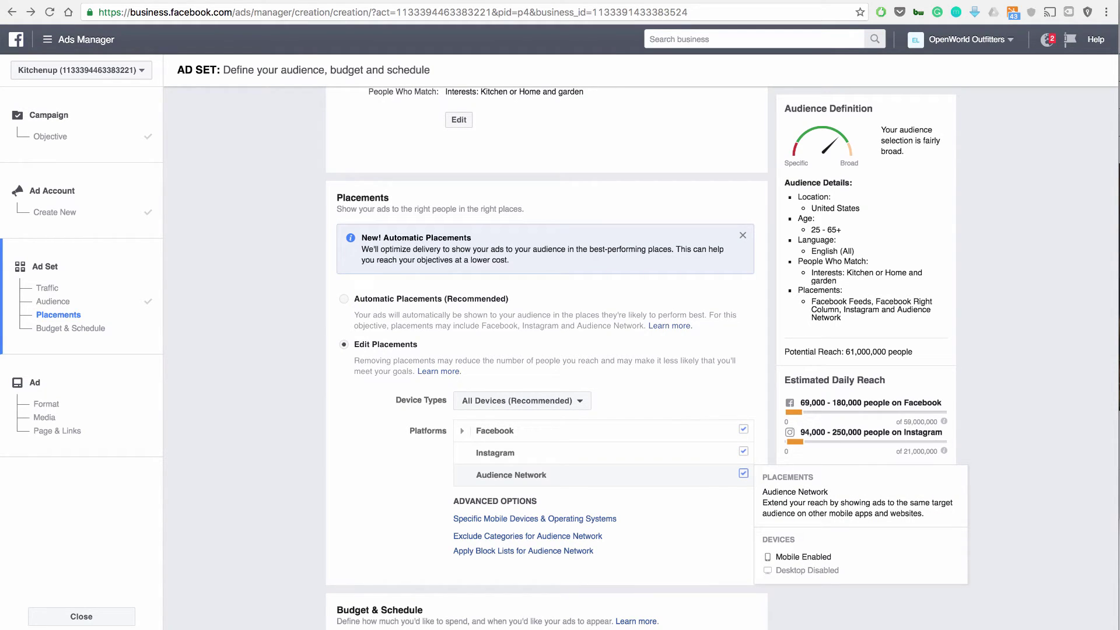
mouse_move(743, 429)
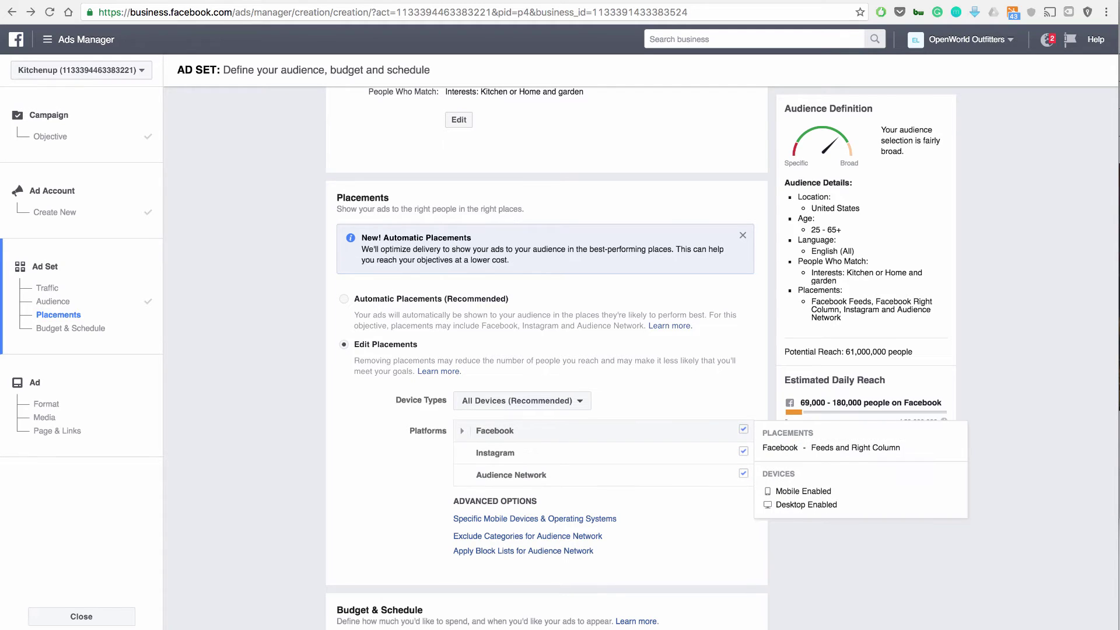
click(462, 430)
mouse_move(743, 474)
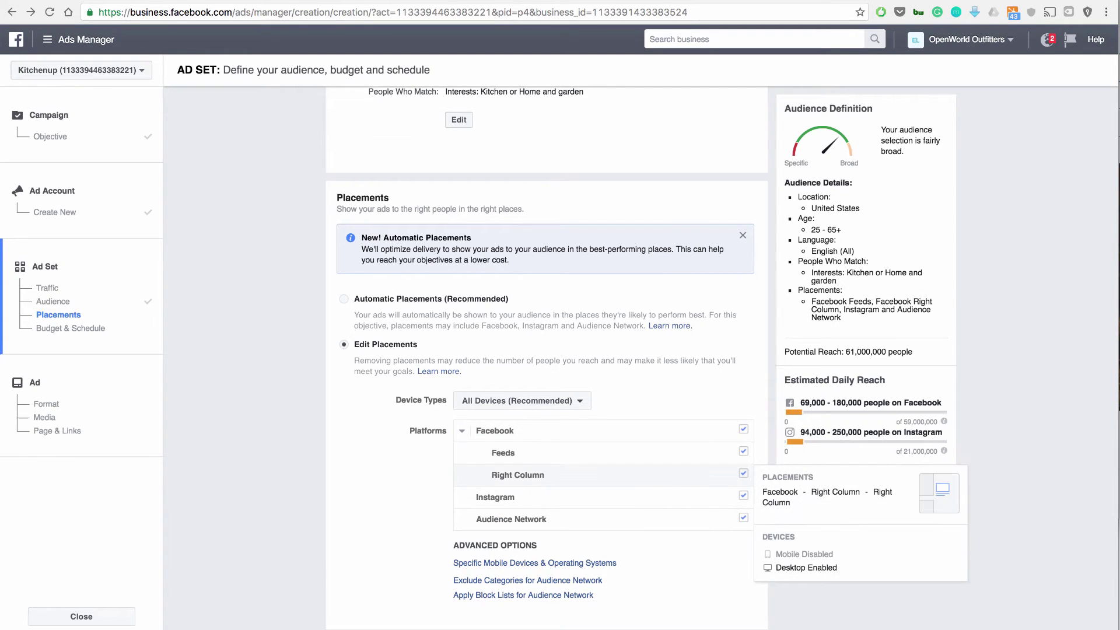
mouse_move(743, 496)
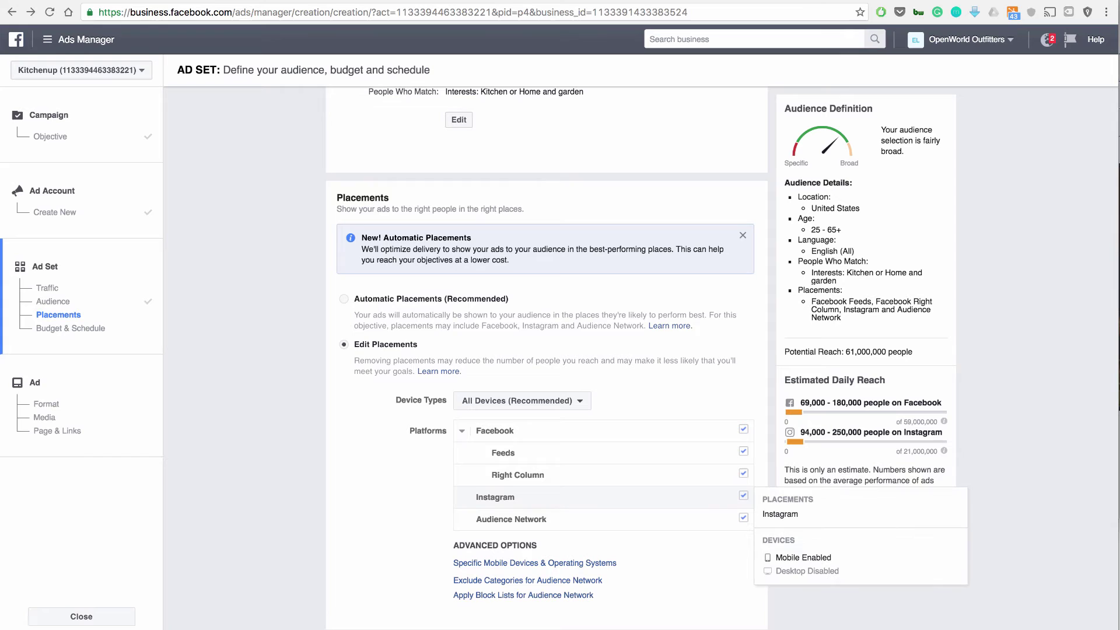
click(743, 517)
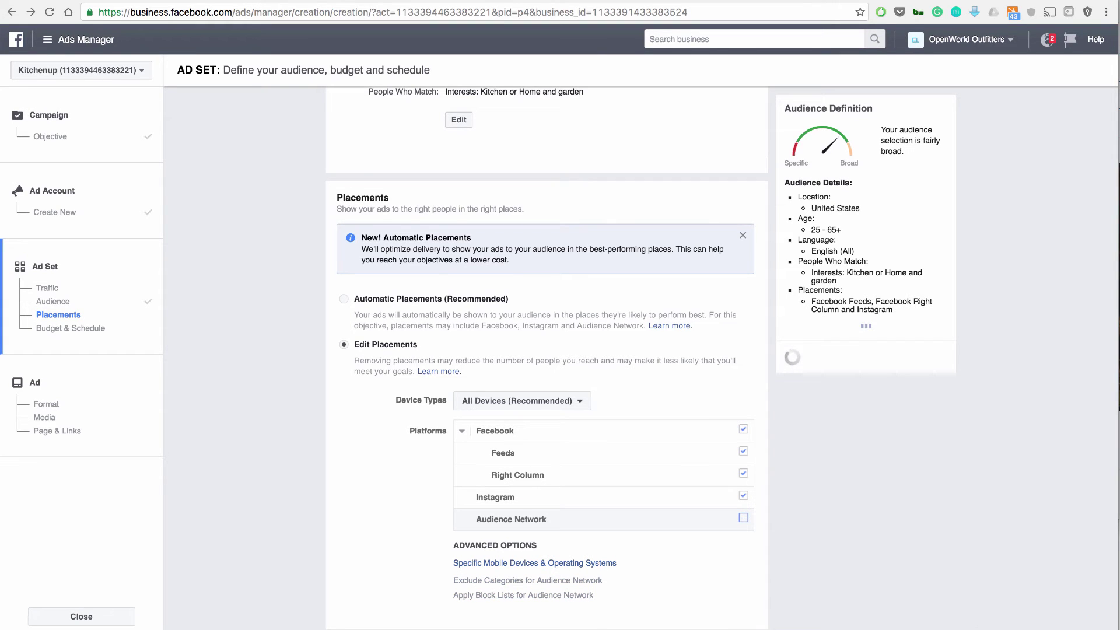
mouse_move(743, 452)
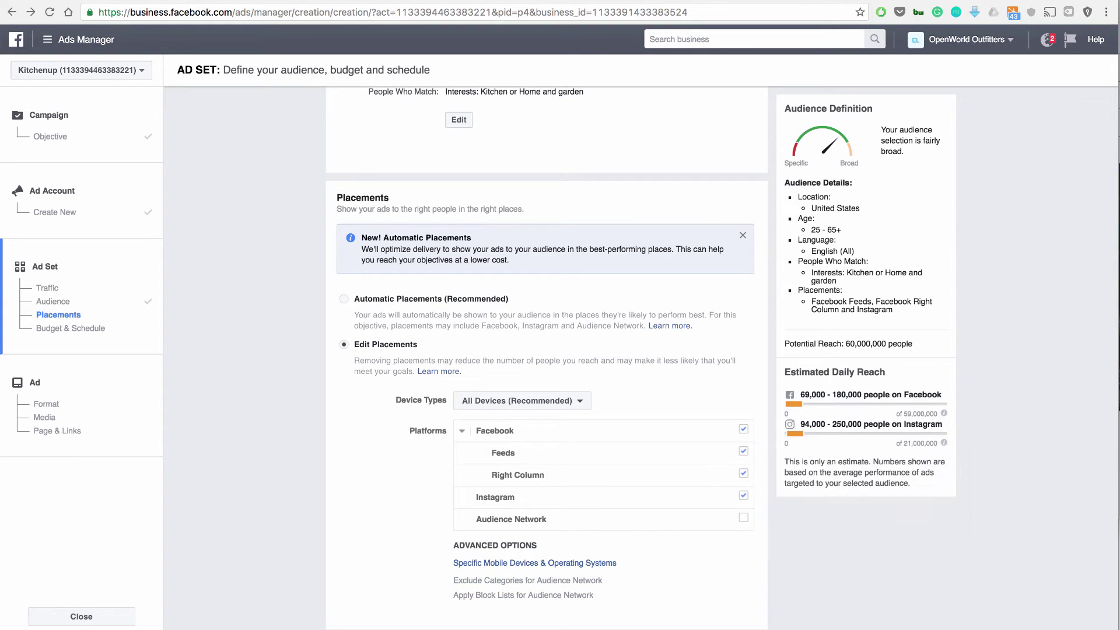
scroll(583, 408, down, 2)
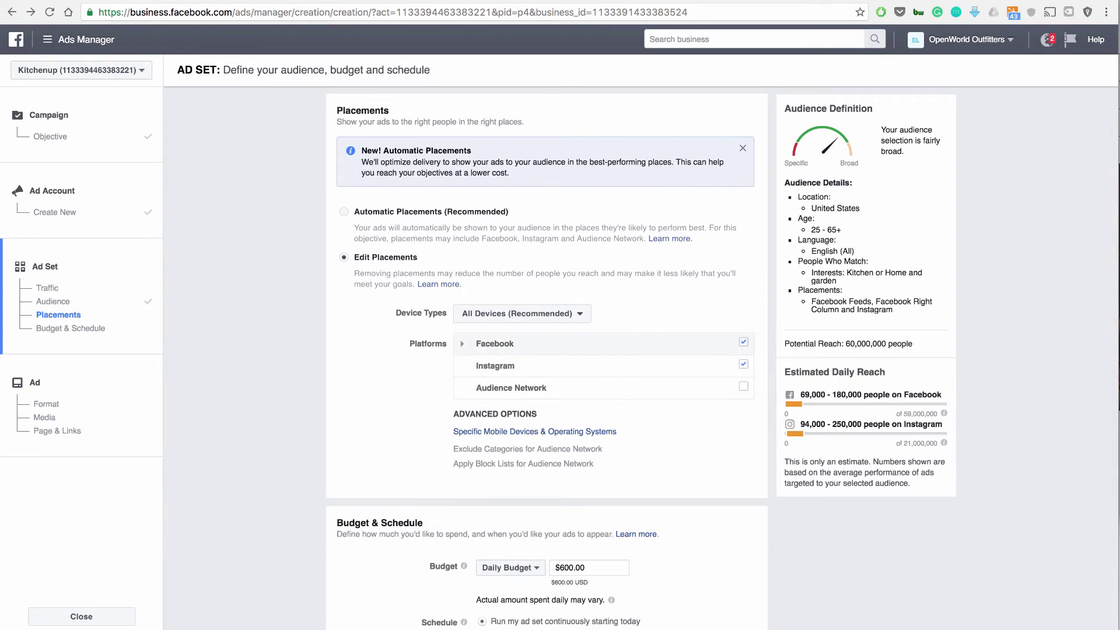
Step: Set the ad set's daily budget to $10.00
scroll(547, 355, down, 3)
triple_click(573, 390)
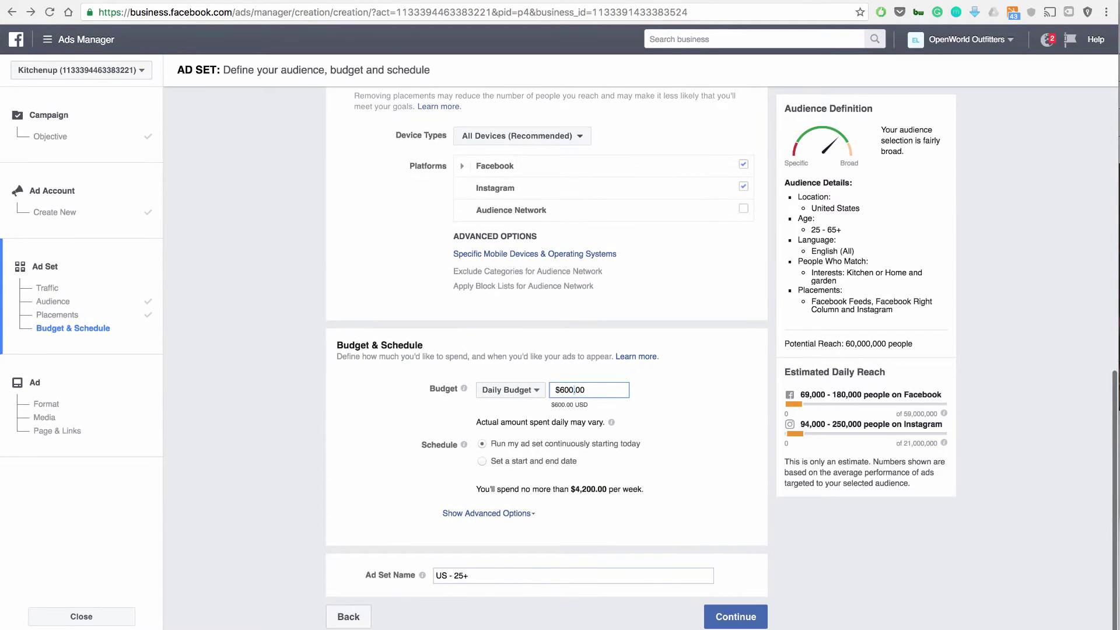
text(1)
key(BackSpace)
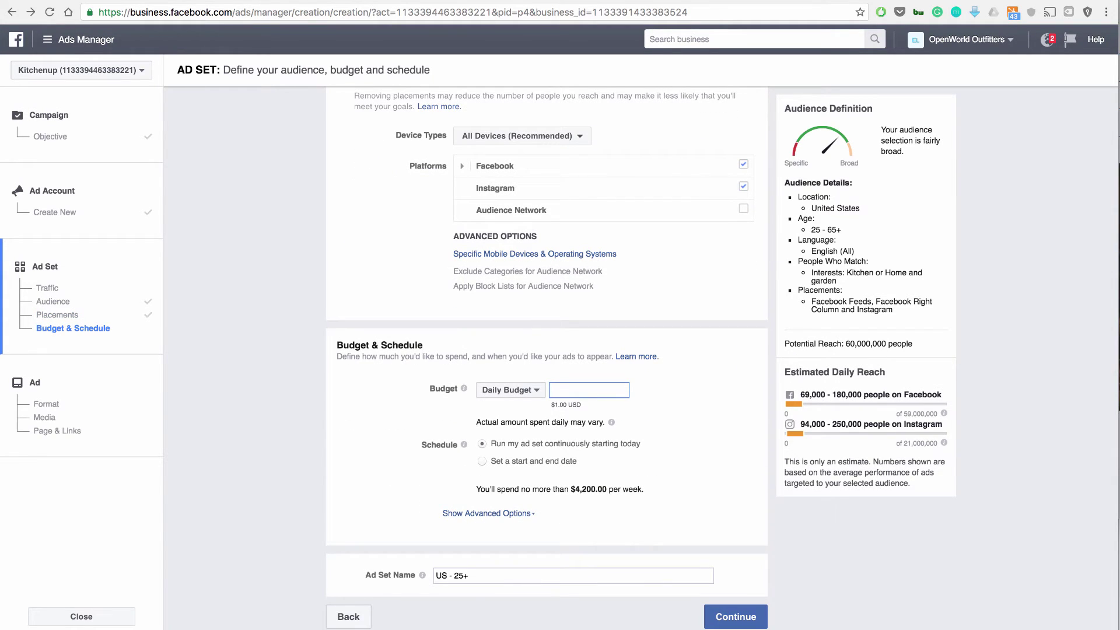
text(10)
key(Tab)
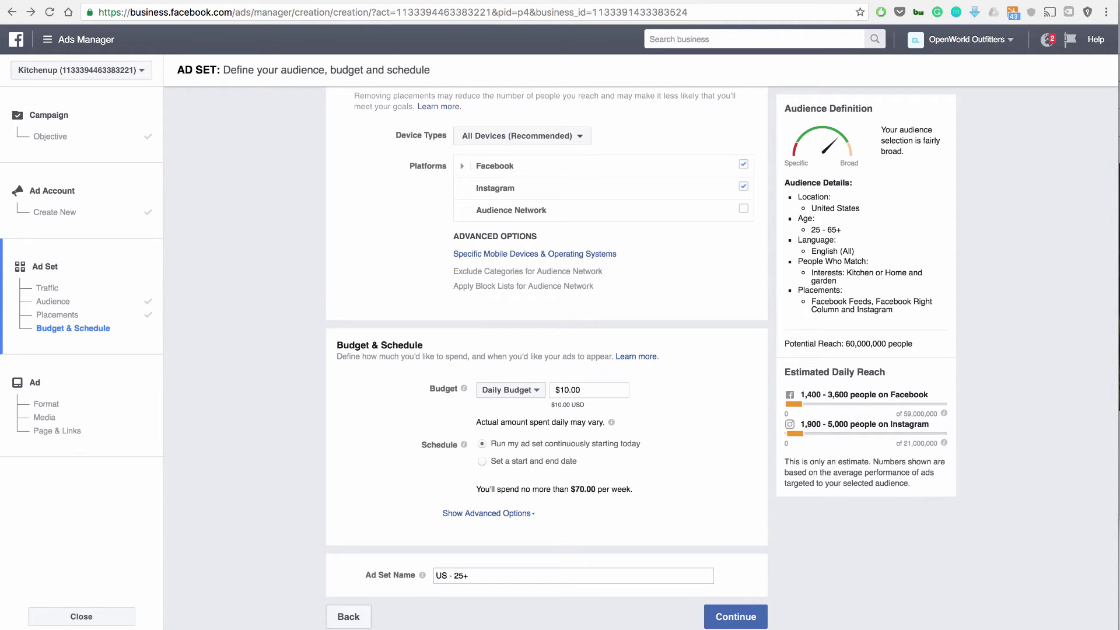
Step: Change the budget type to Lifetime Budget and set the amount to $14.00
click(506, 389)
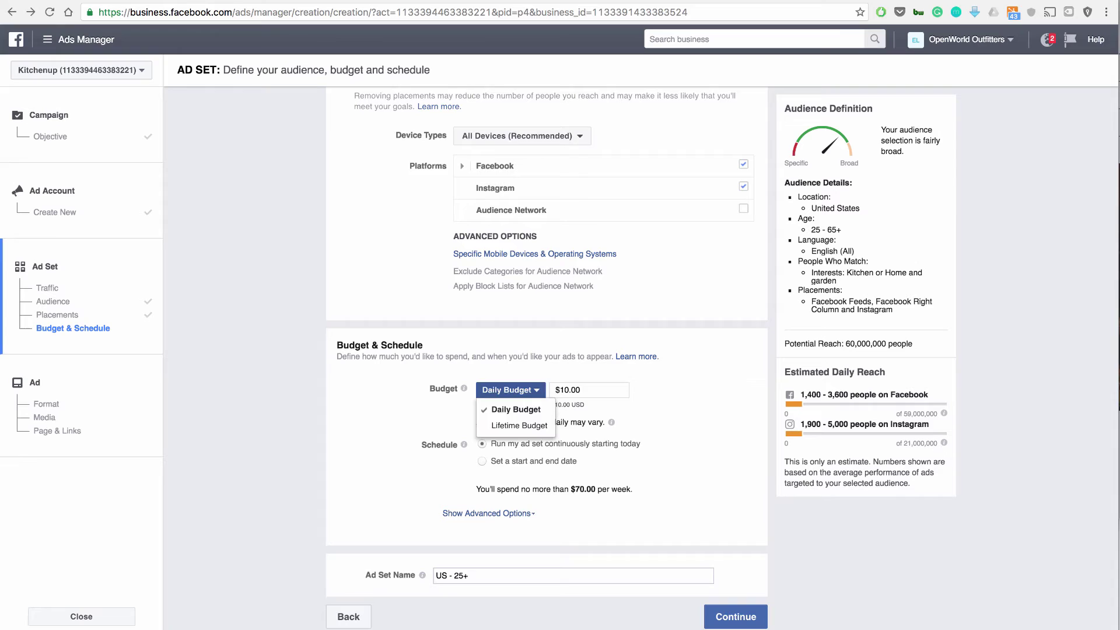
click(519, 425)
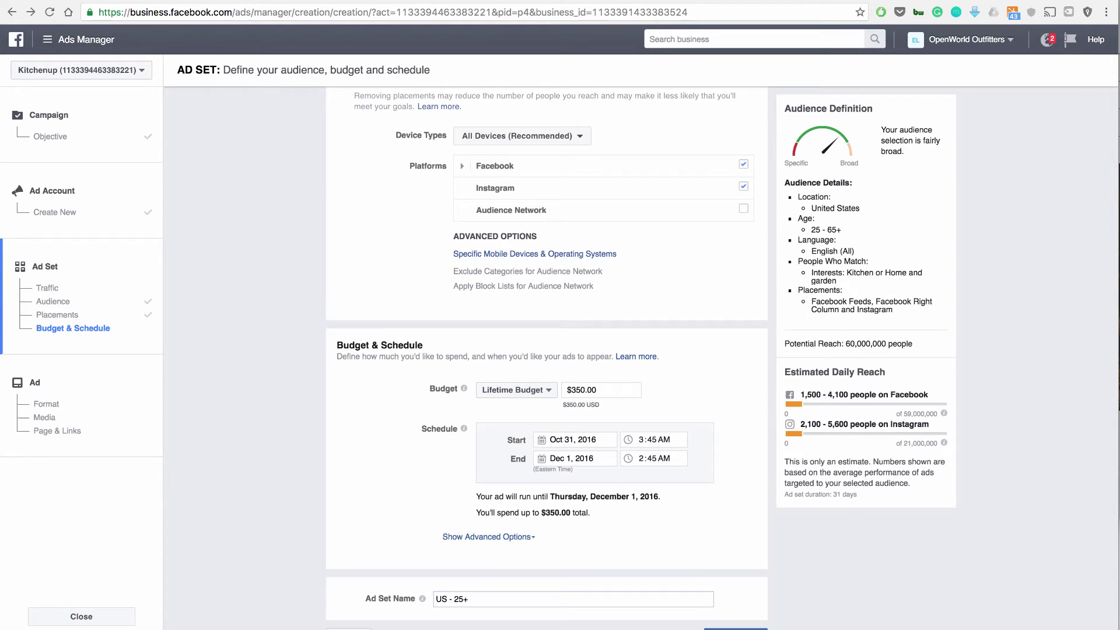
click(600, 389)
text(70)
key(BackSpace)
key(BackSpace)
text(150)
key(BackSpace)
key(BackSpace)
text(40)
Step: Set the ad set's schedule to end on November 14, 2016
click(574, 458)
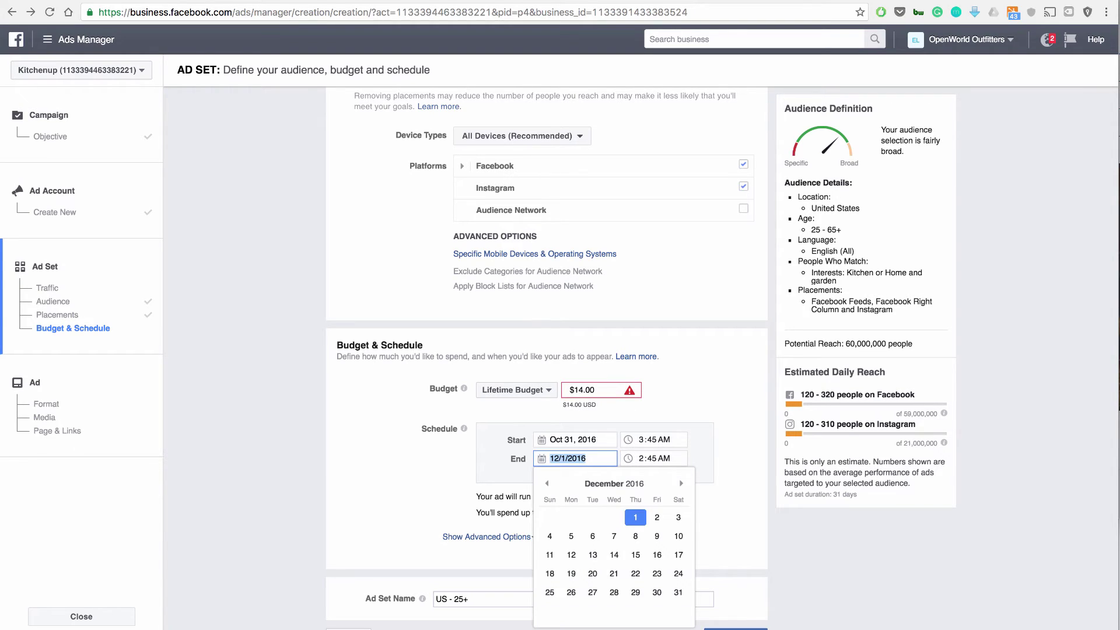
click(546, 483)
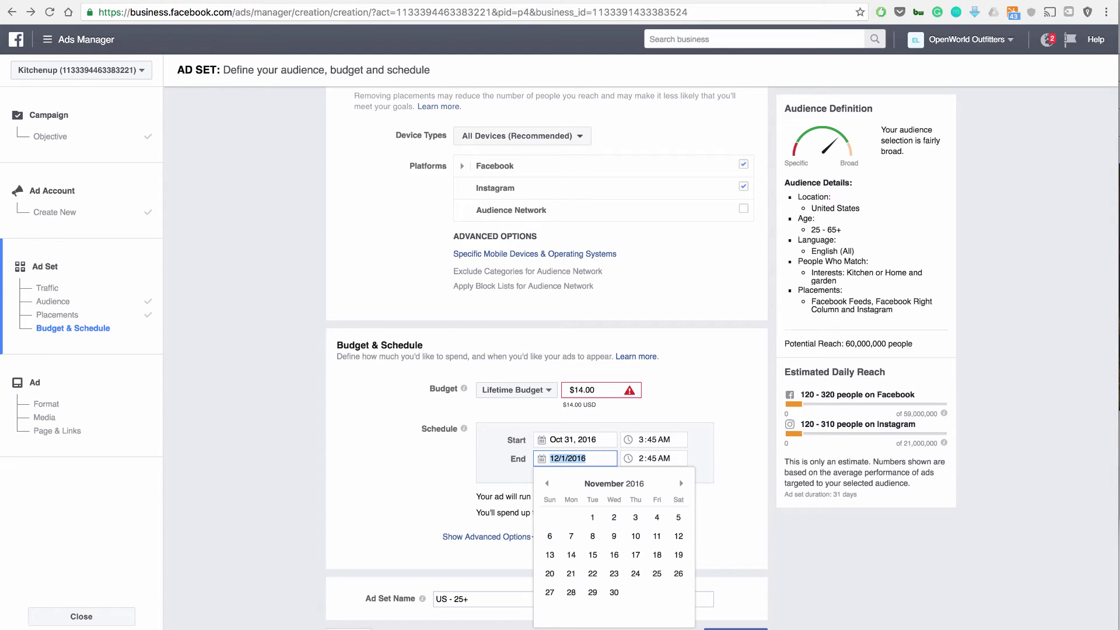
click(571, 554)
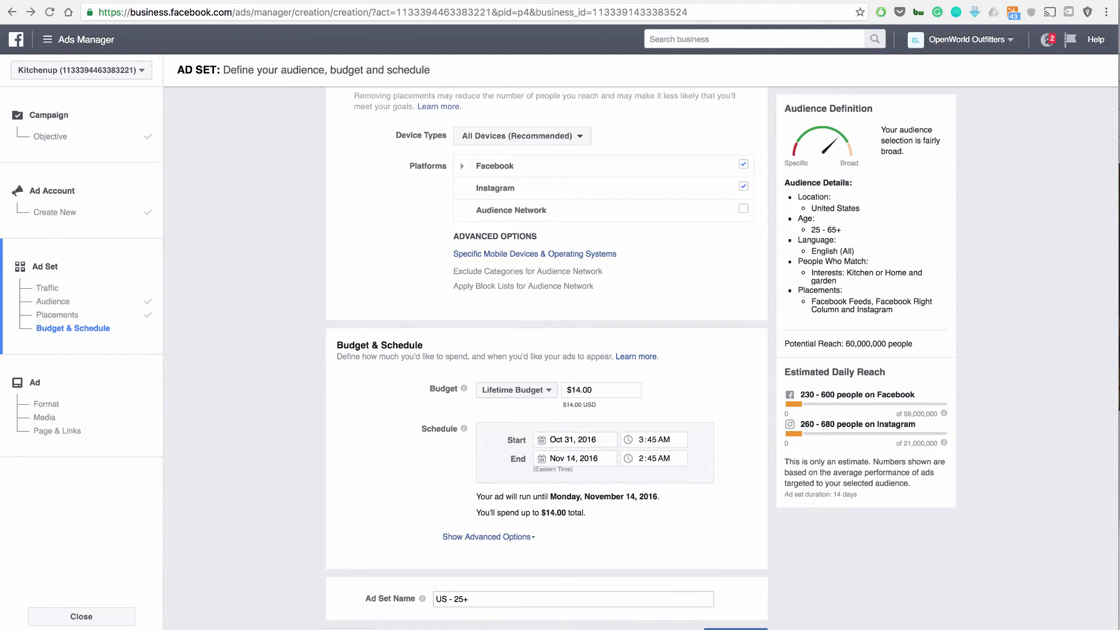
Step: Set the lifetime budget to $140.00 and check the estimated daily reach on Facebook
scroll(546, 358, down, 1)
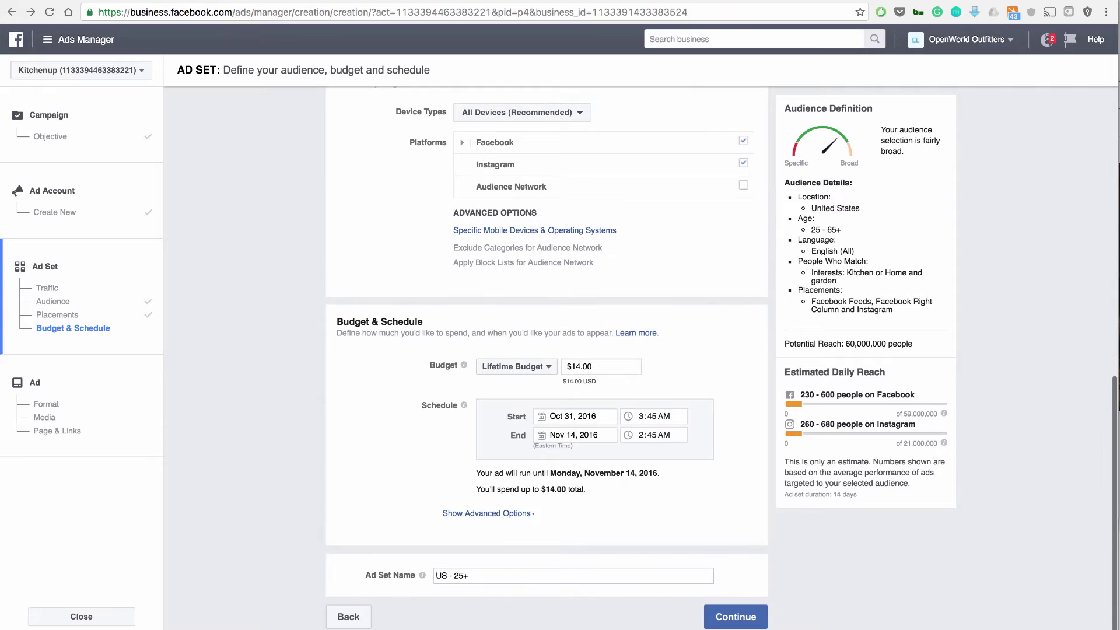
click(581, 366)
text(0)
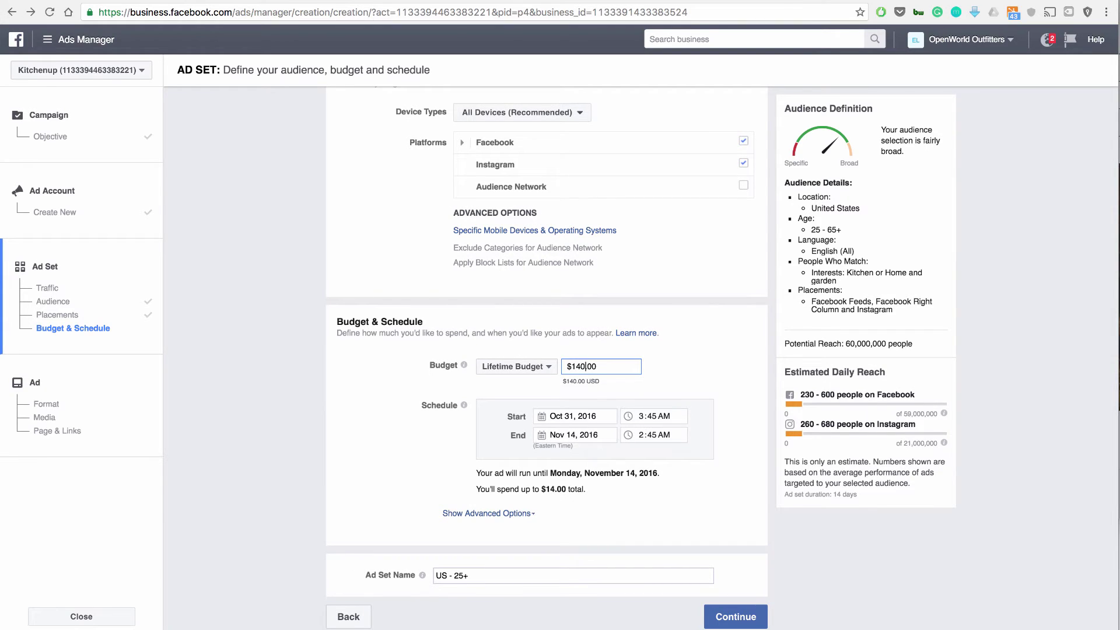
key(Tab)
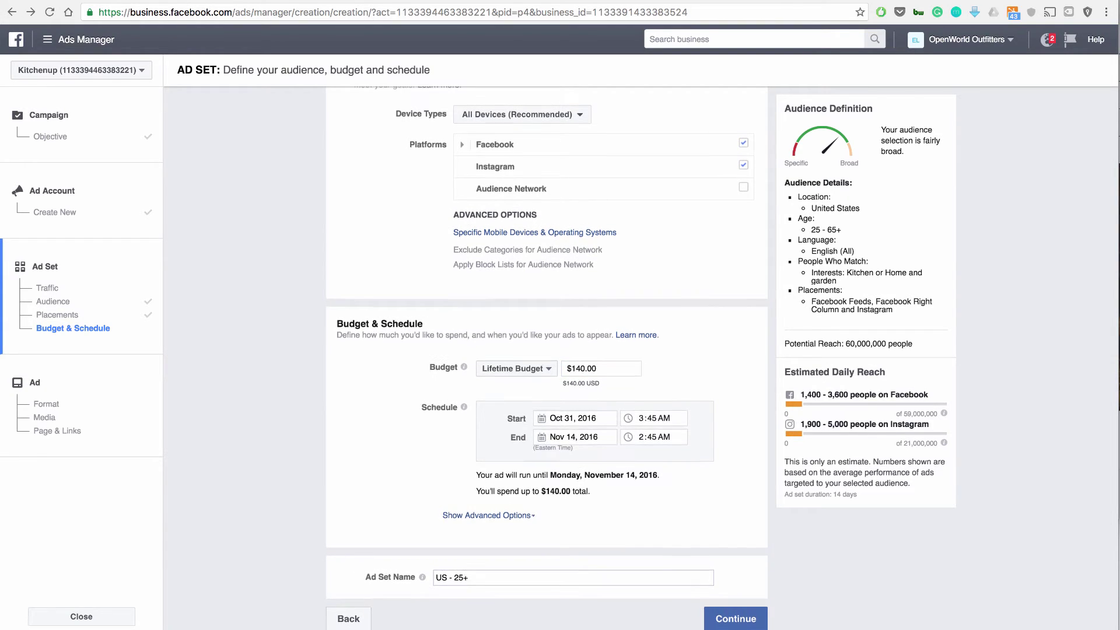
scroll(547, 350, up, 1)
scroll(546, 350, down, 1)
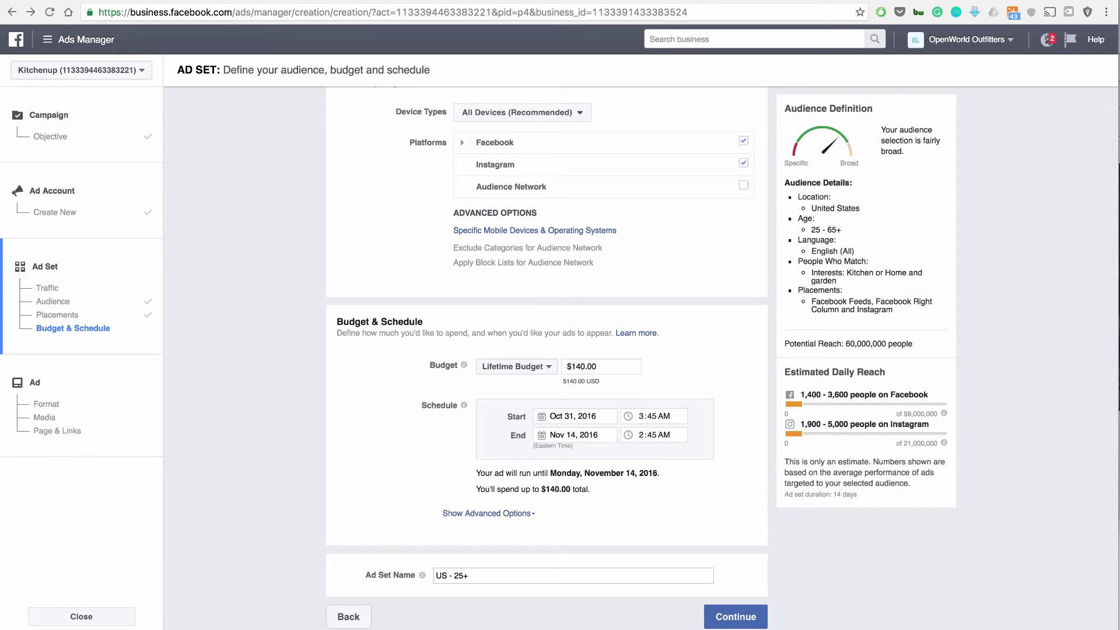
drag(929, 394, 871, 395)
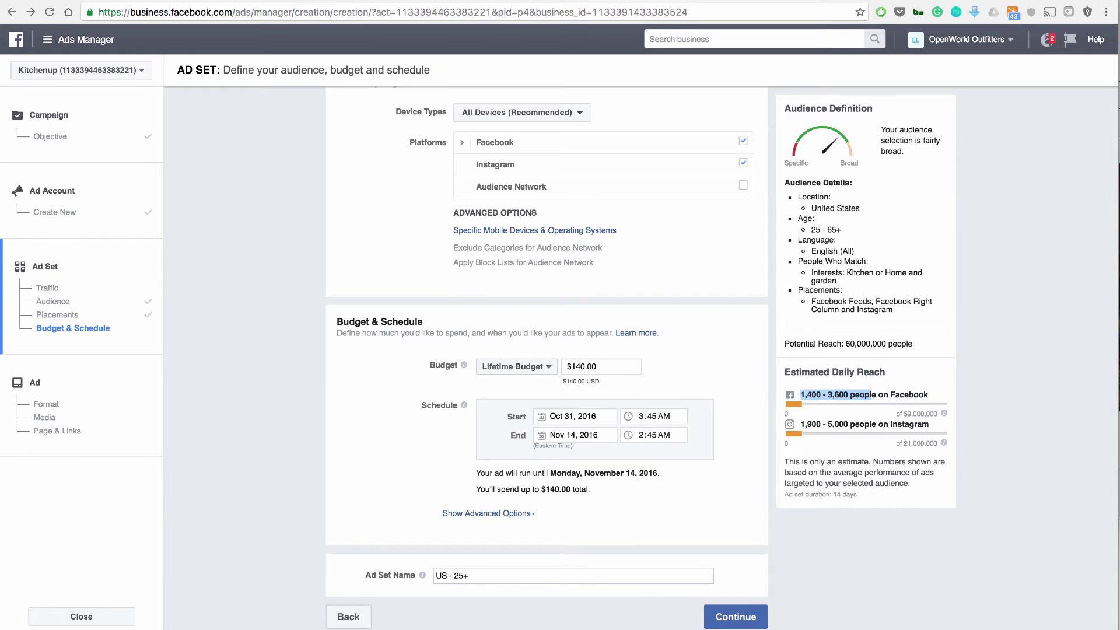
Step: Accept the ad set's settings, continue to the ad creation stage and review the available ad formats
scroll(547, 291, up, 5)
scroll(546, 292, down, 5)
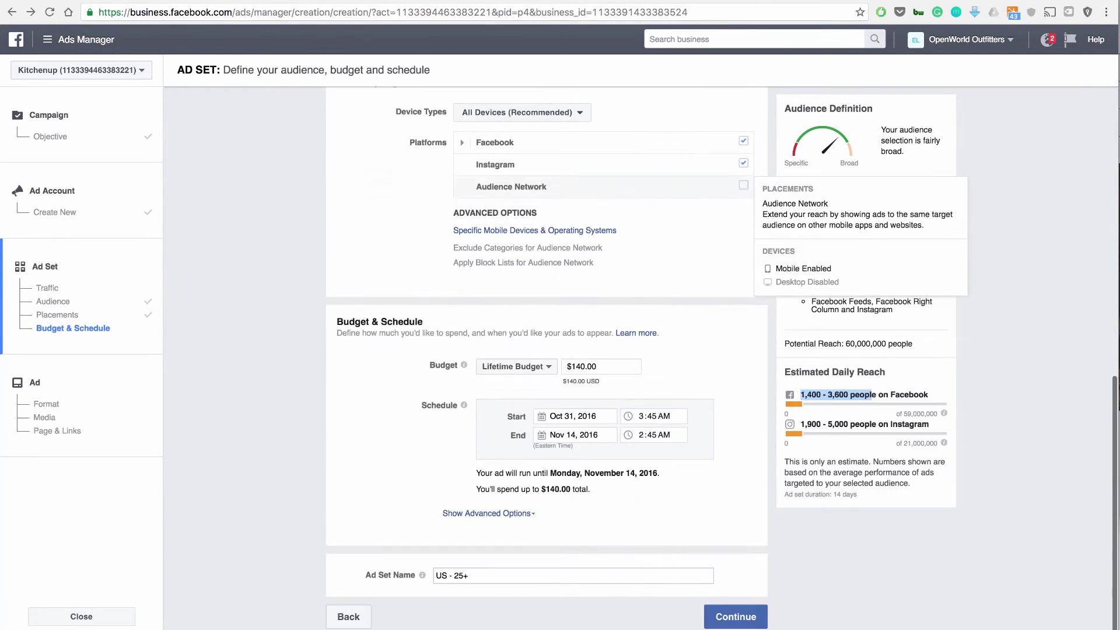
click(736, 616)
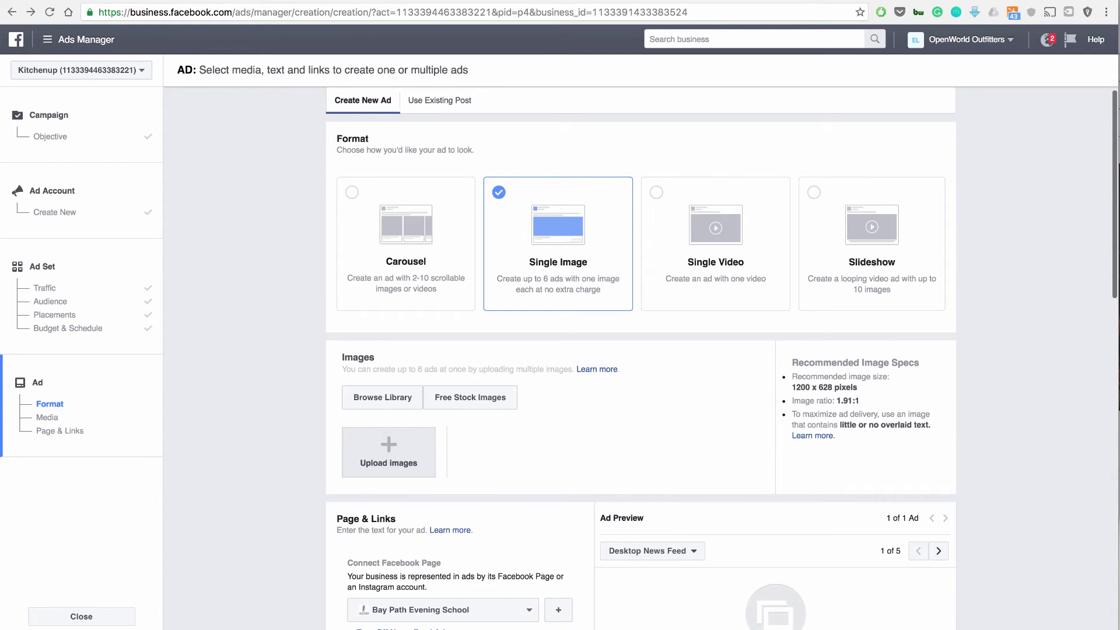
scroll(640, 358, down, 3)
scroll(640, 358, up, 3)
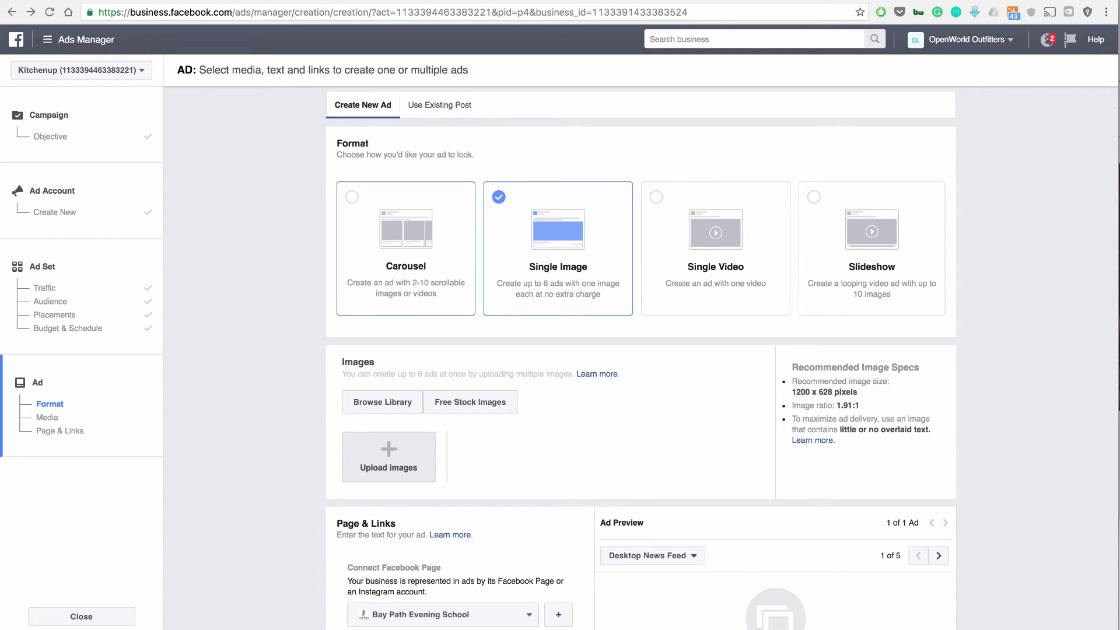
Step: Upload productimage_facebookad.jpg from the Pictures folder as the ad's image
scroll(721, 359, down, 2)
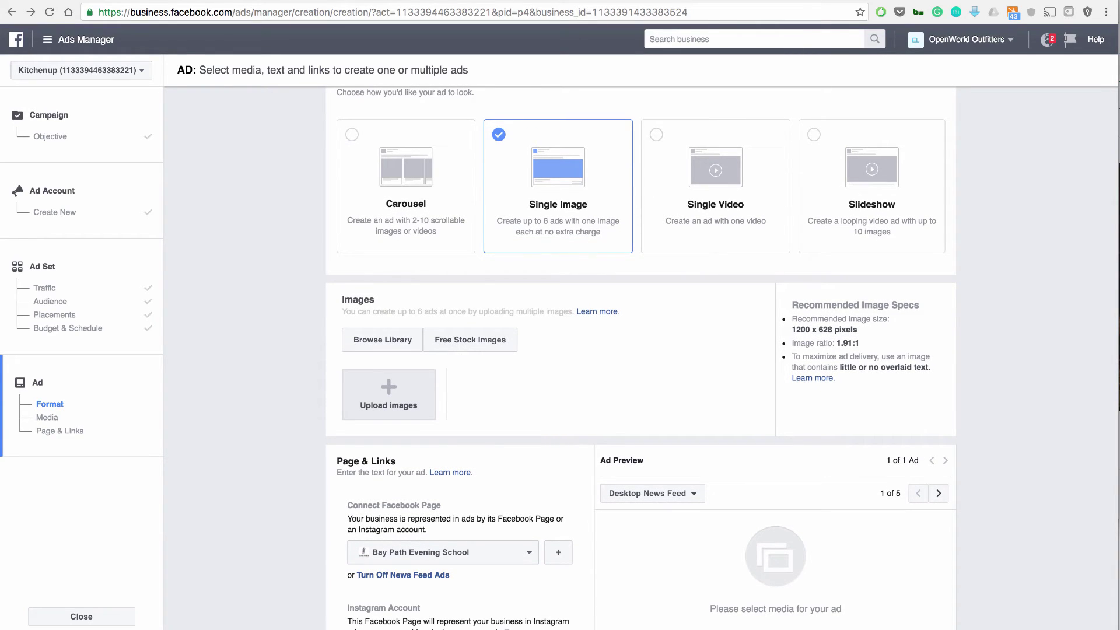
scroll(389, 315, down, 3)
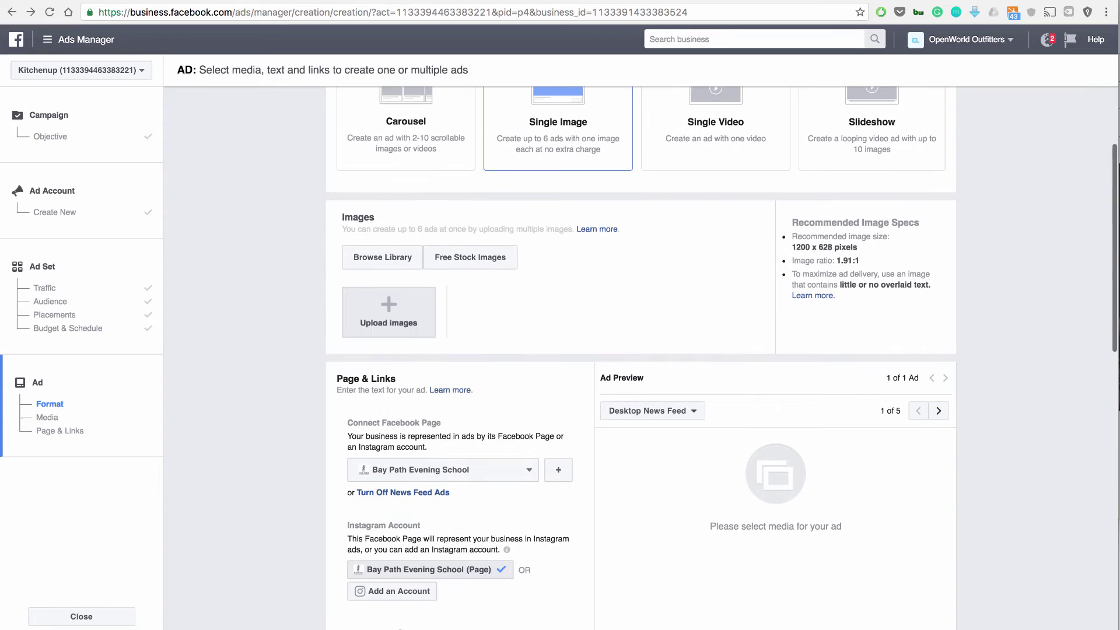
click(388, 315)
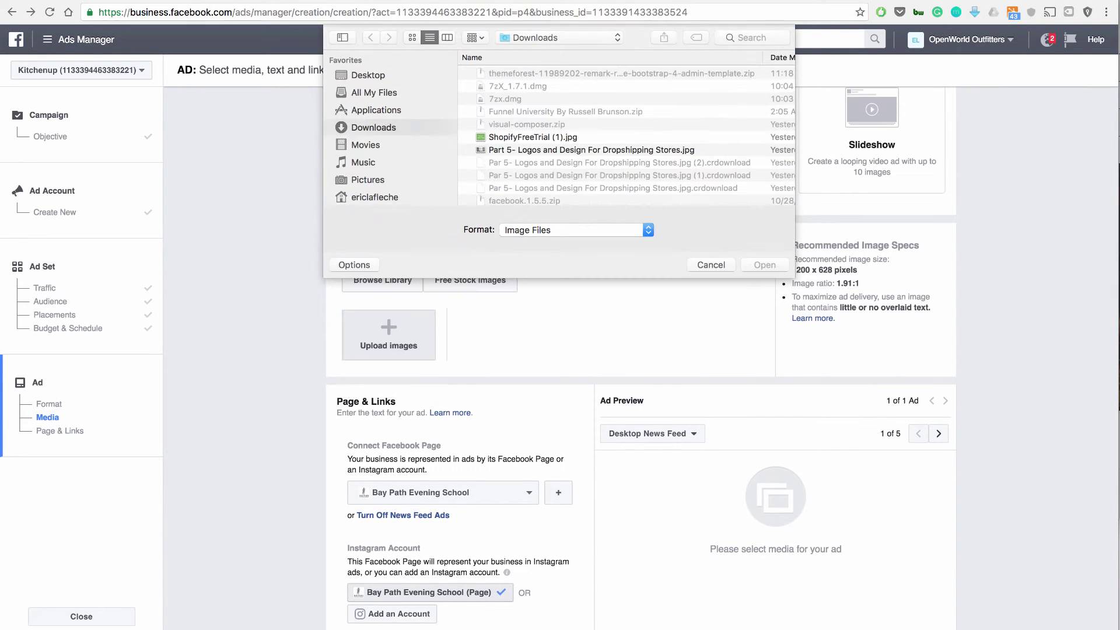
scroll(390, 129, down, 2)
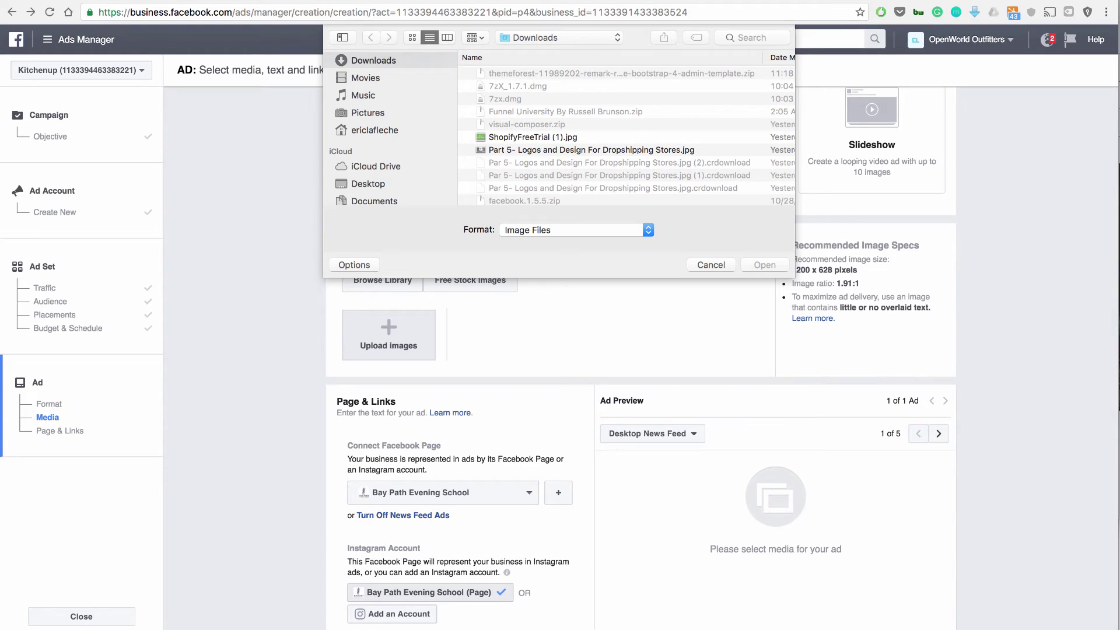
scroll(390, 128, up, 2)
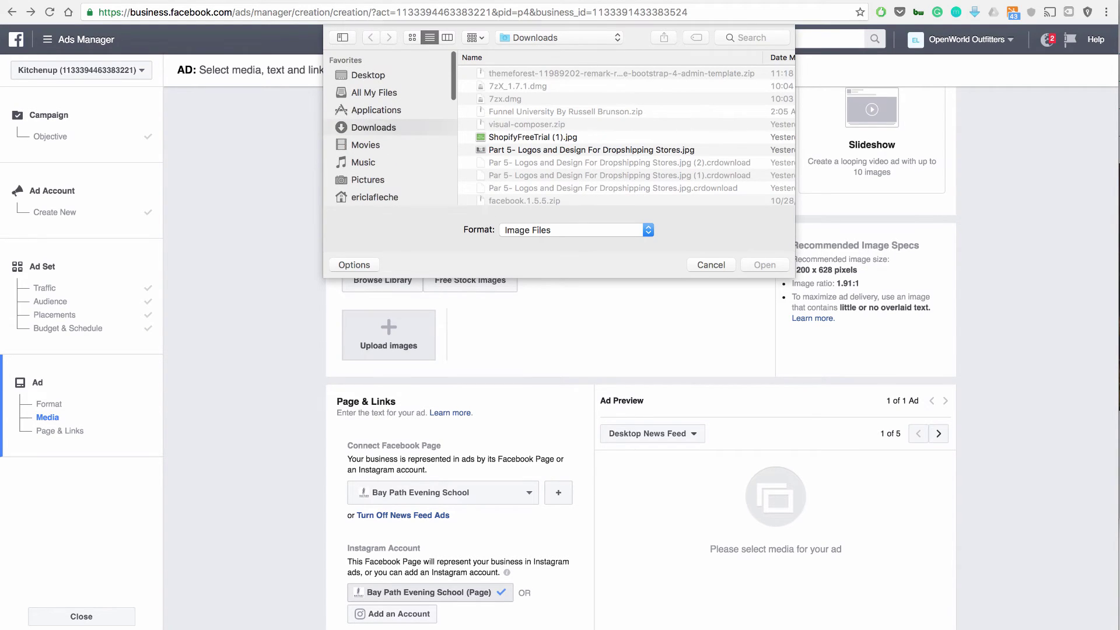
click(368, 180)
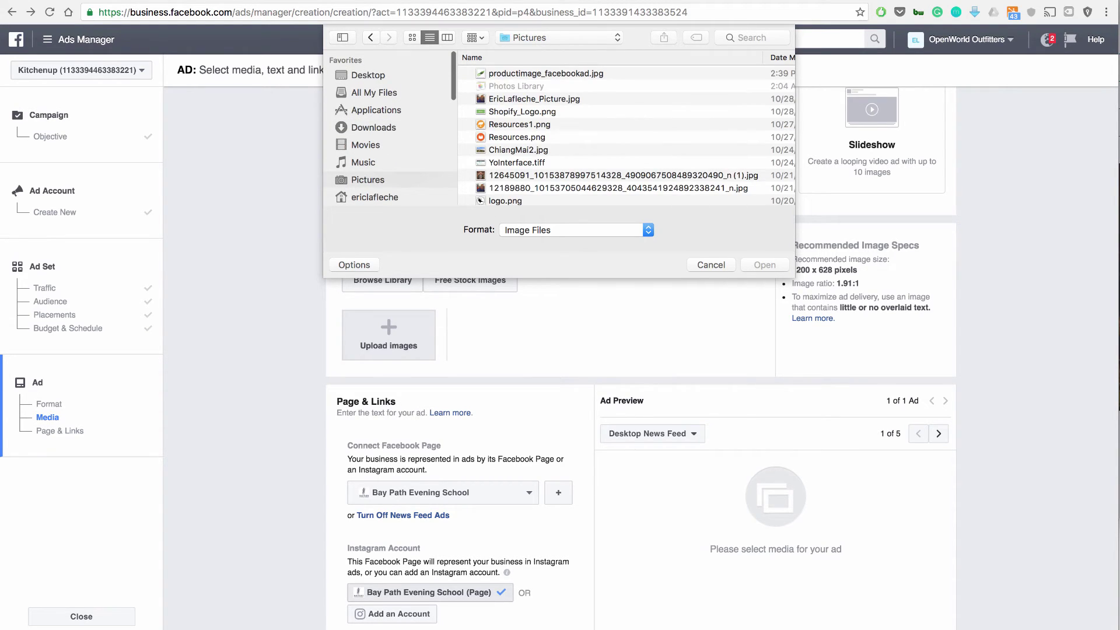
double_click(545, 73)
Step: Connect the KitchenUp Facebook Page to the ad
scroll(640, 357, down, 1)
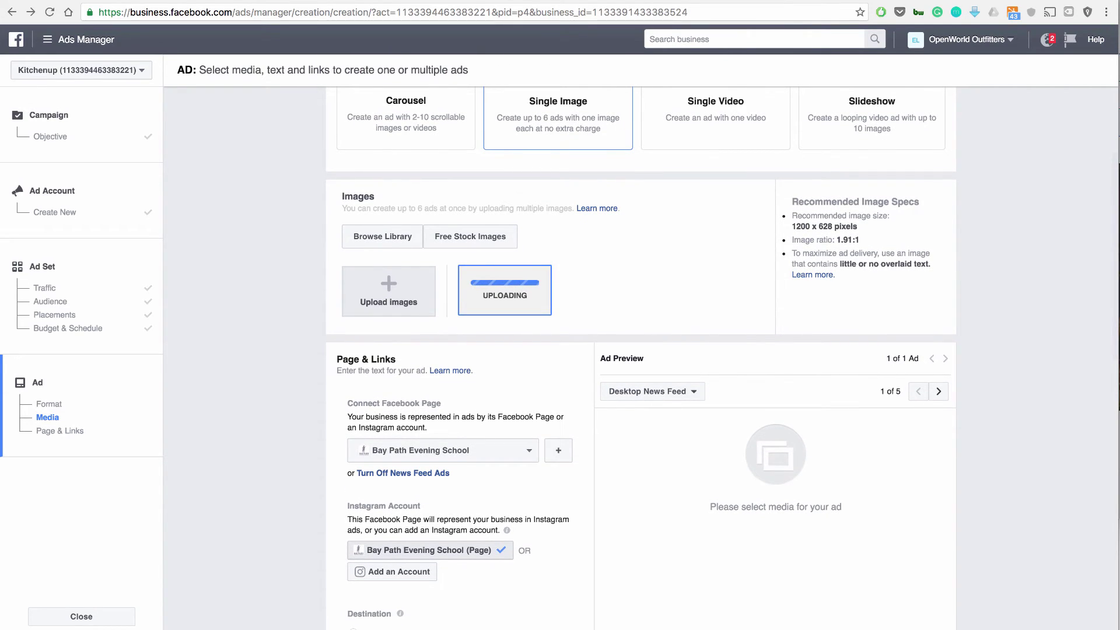
click(443, 449)
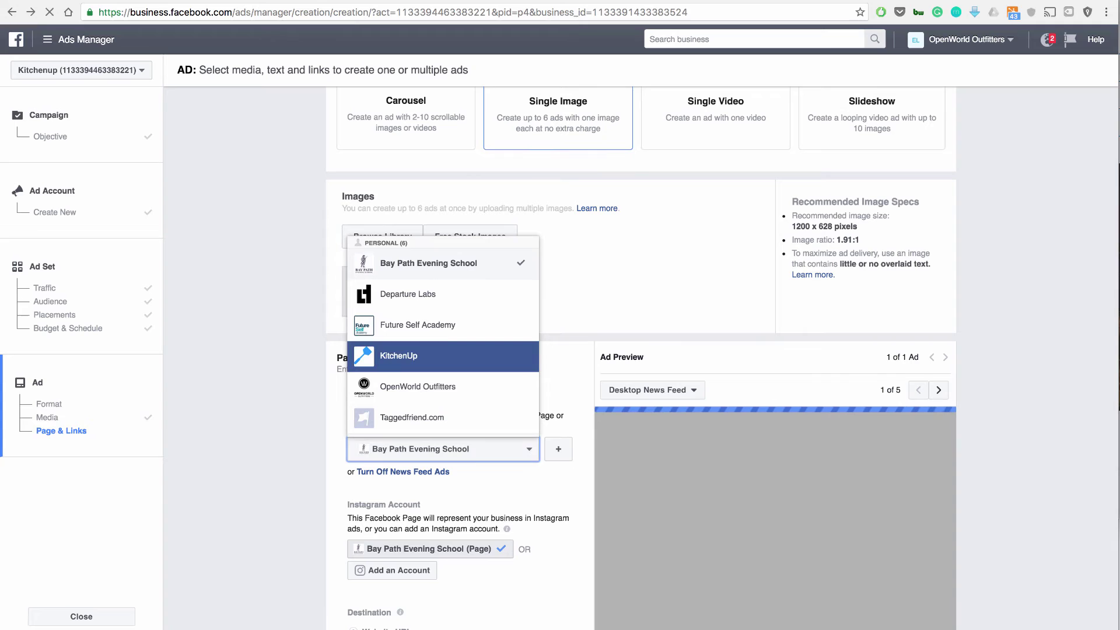
click(399, 355)
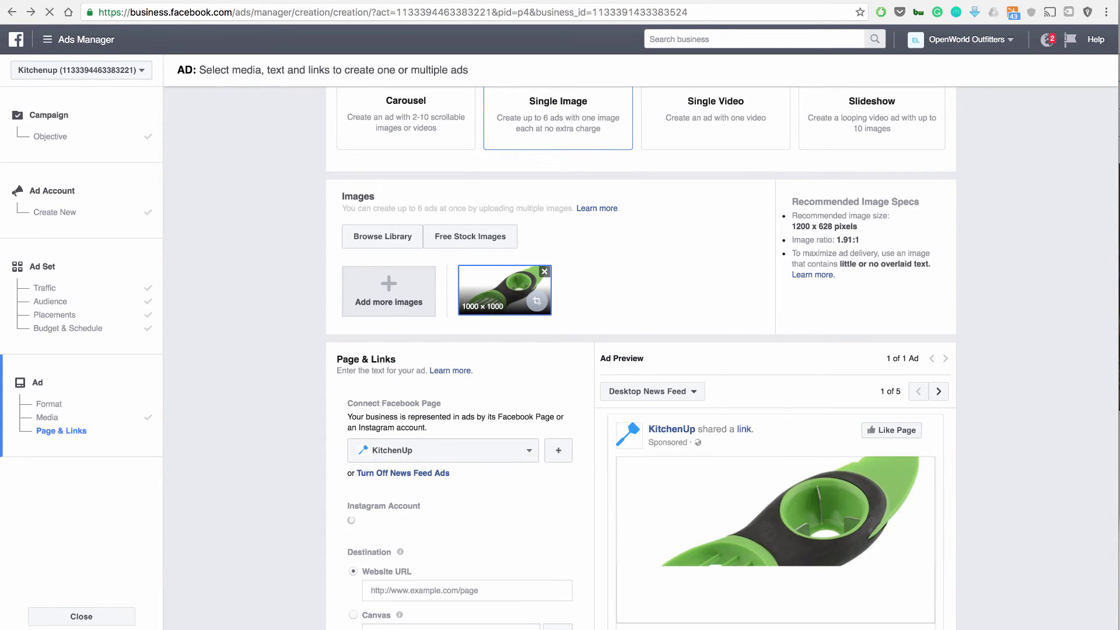
Step: Crop the ad's product image by moving the crop area slightly upward, and apply the crop
scroll(641, 358, down, 2)
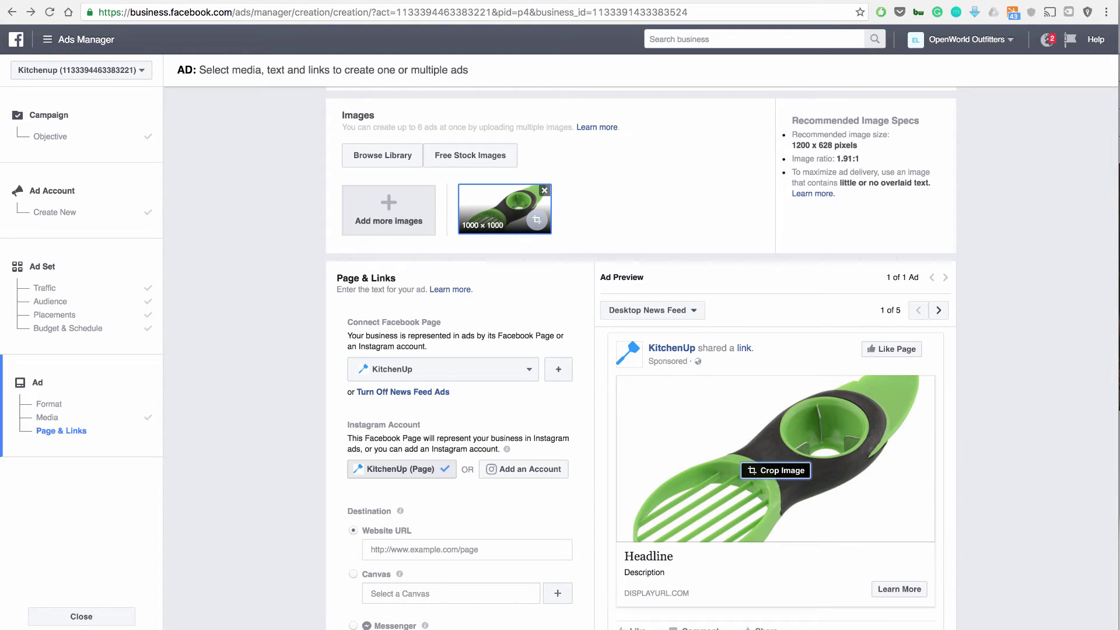
click(775, 470)
drag(475, 295, 476, 269)
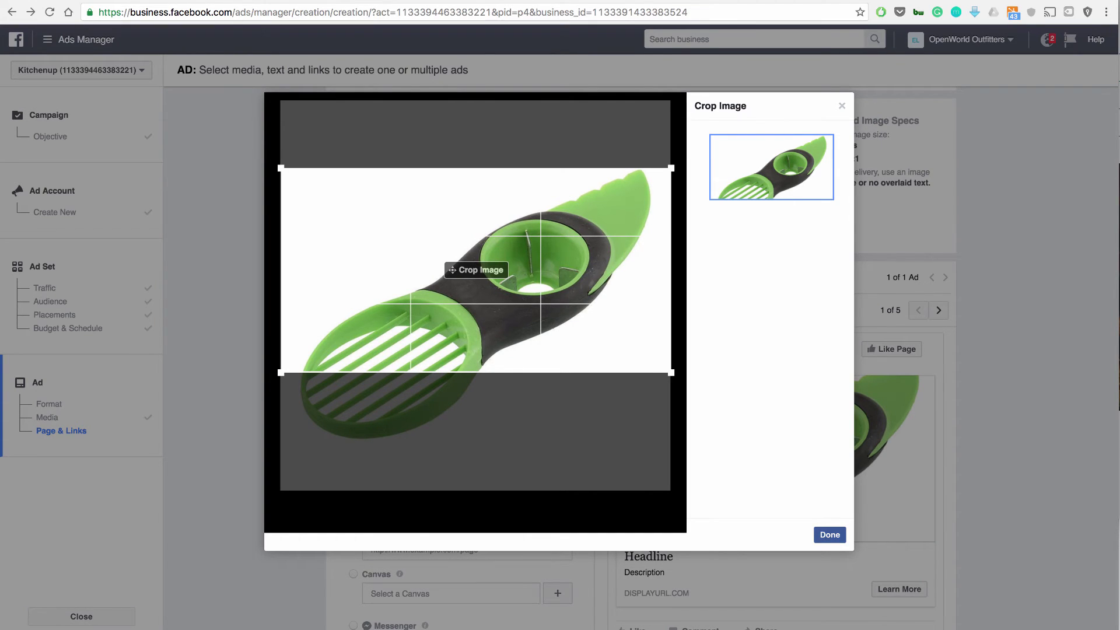
click(829, 534)
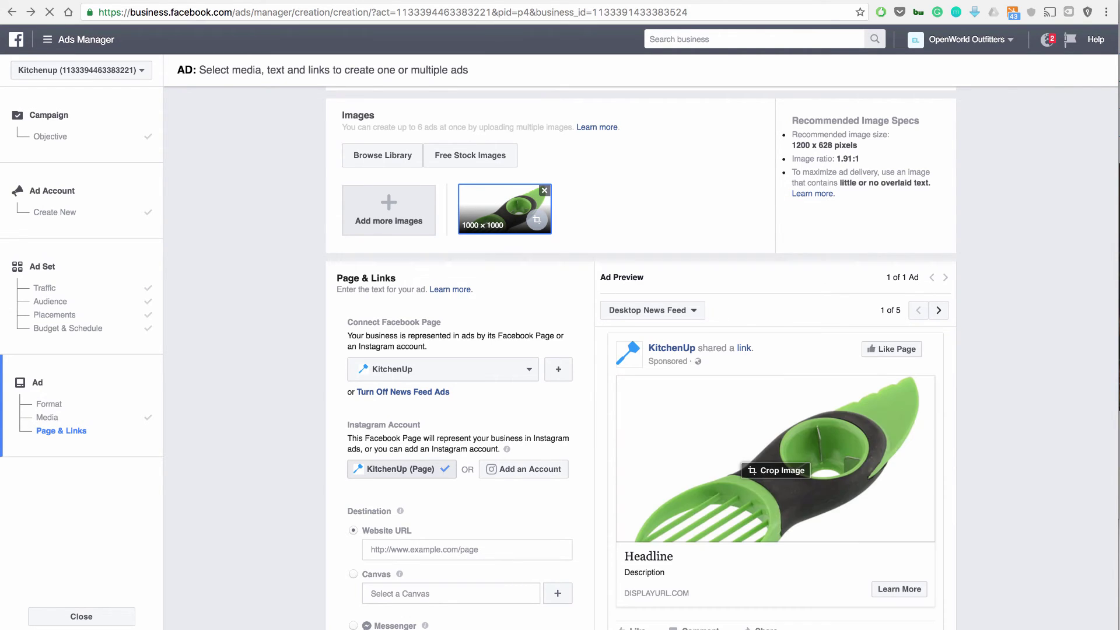
Step: Set the ad's website URL destination to the KitchenUp store's avocado slicer product page, using its copied address
scroll(642, 350, down, 3)
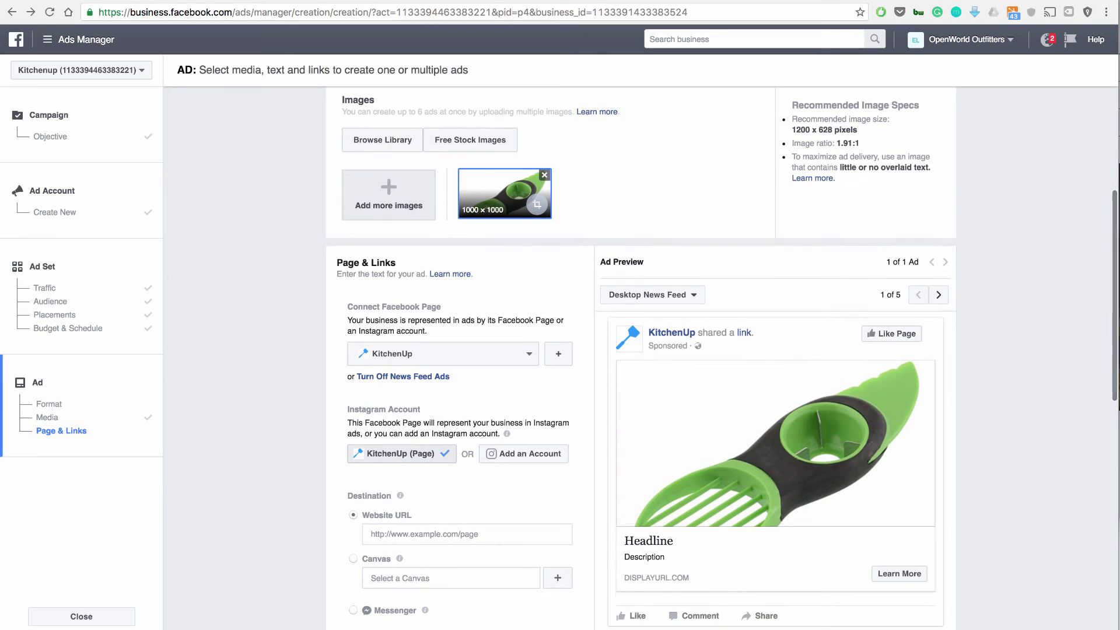
click(466, 495)
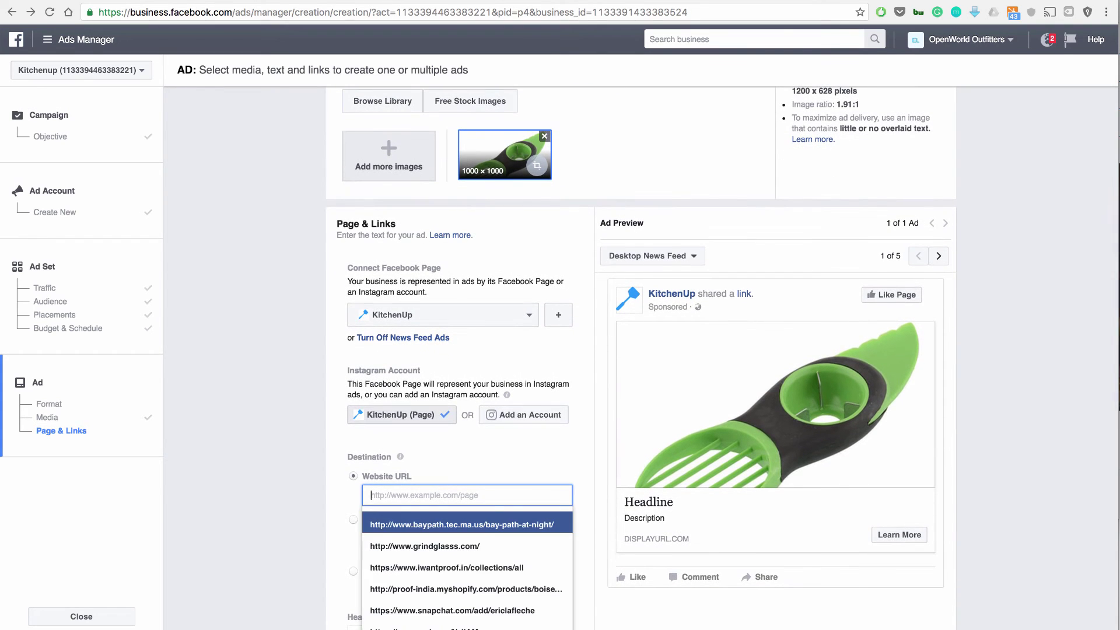
key(ctrl+Tab)
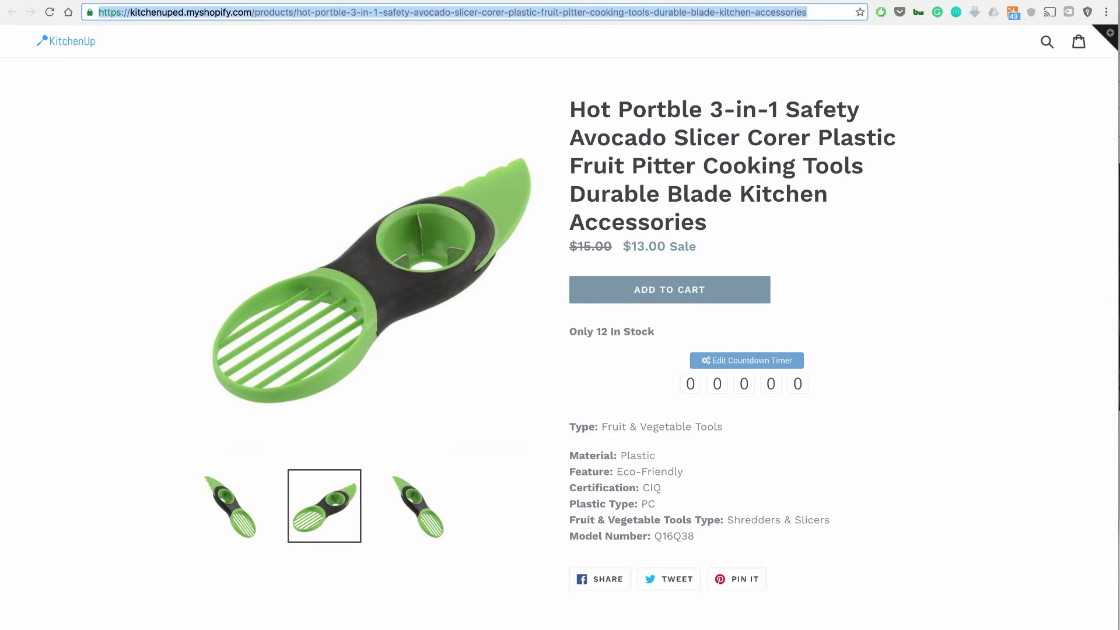
key(ctrl+shift+Tab)
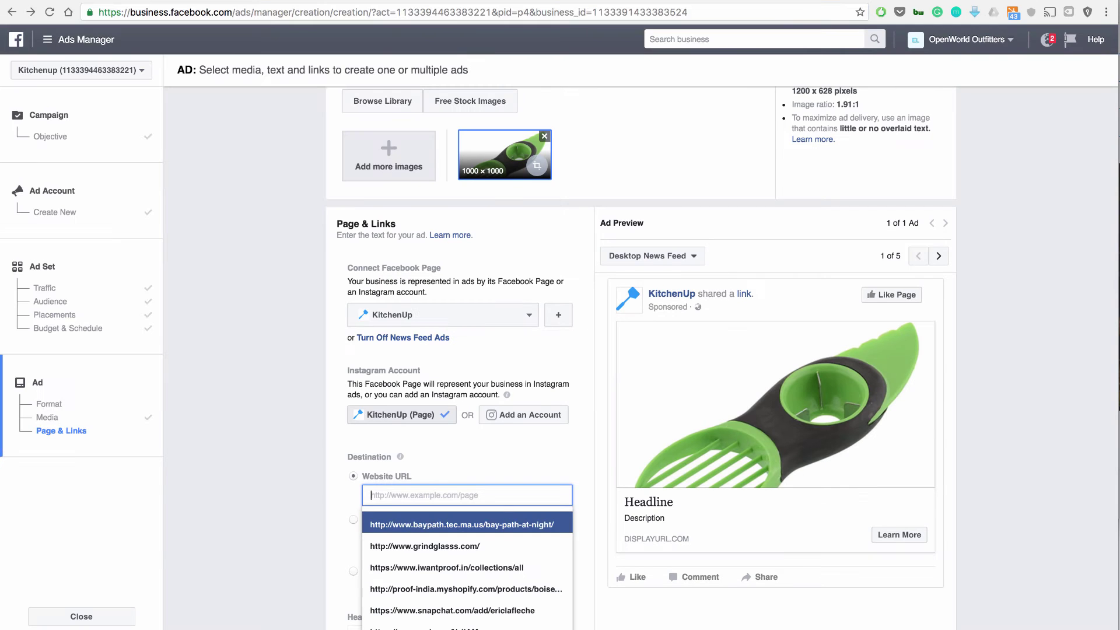
key(ctrl+v)
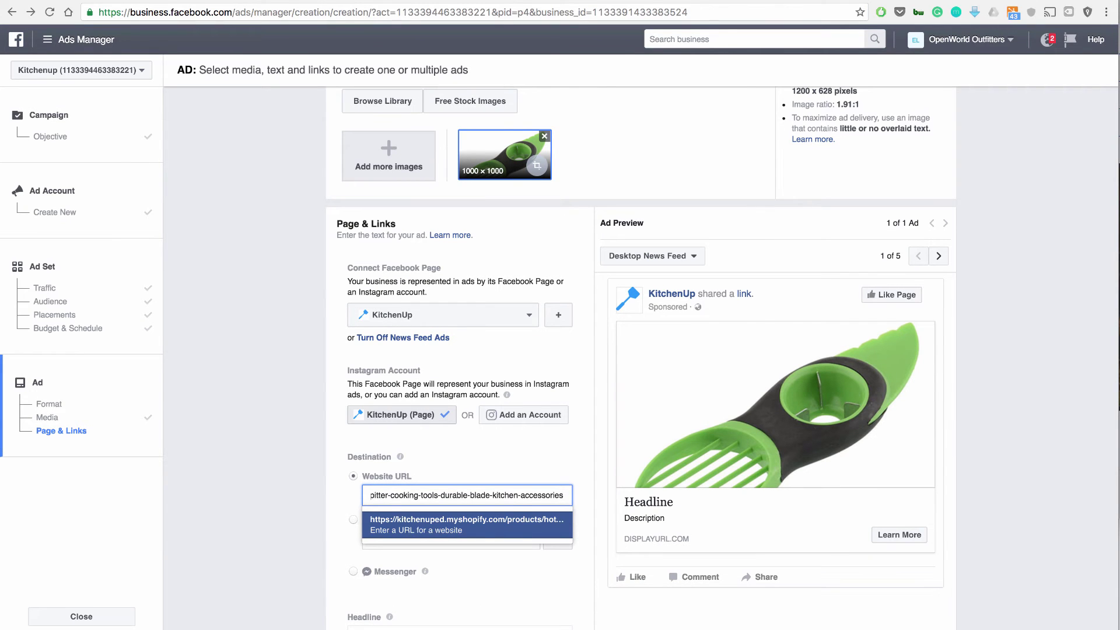
key(Return)
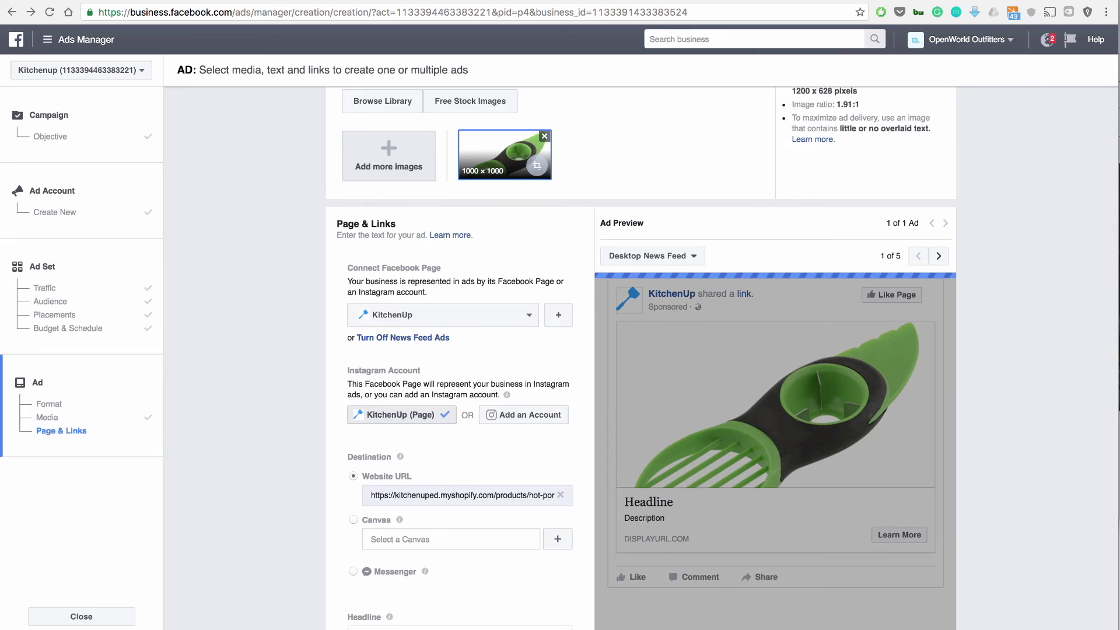
Step: Set the ad's call to action to Shop Now
scroll(557, 494, down, 1)
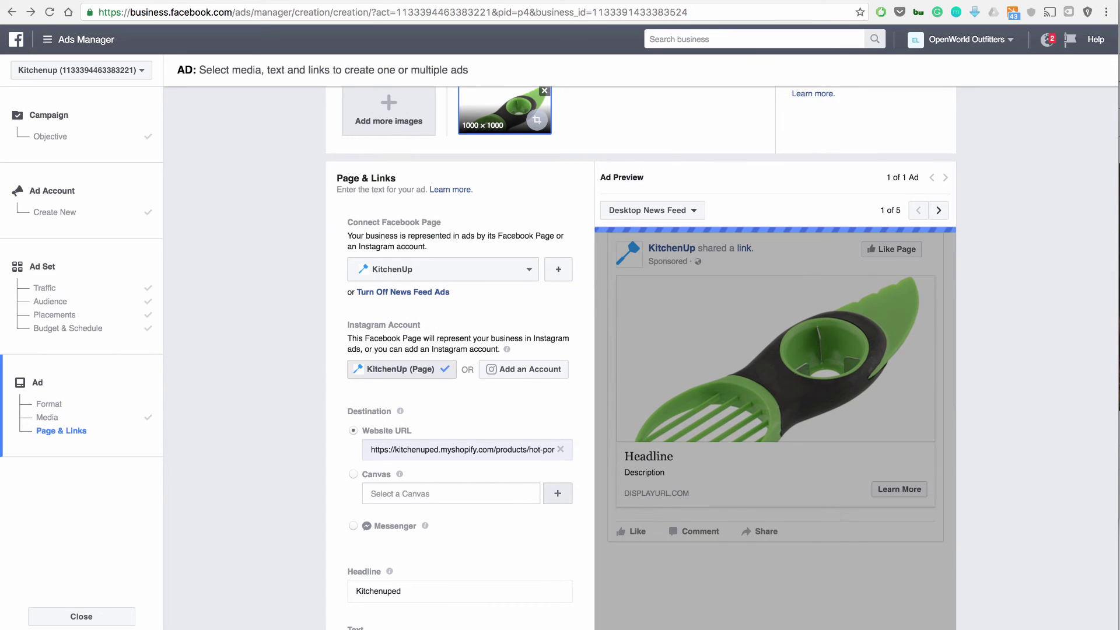
scroll(641, 355, down, 1)
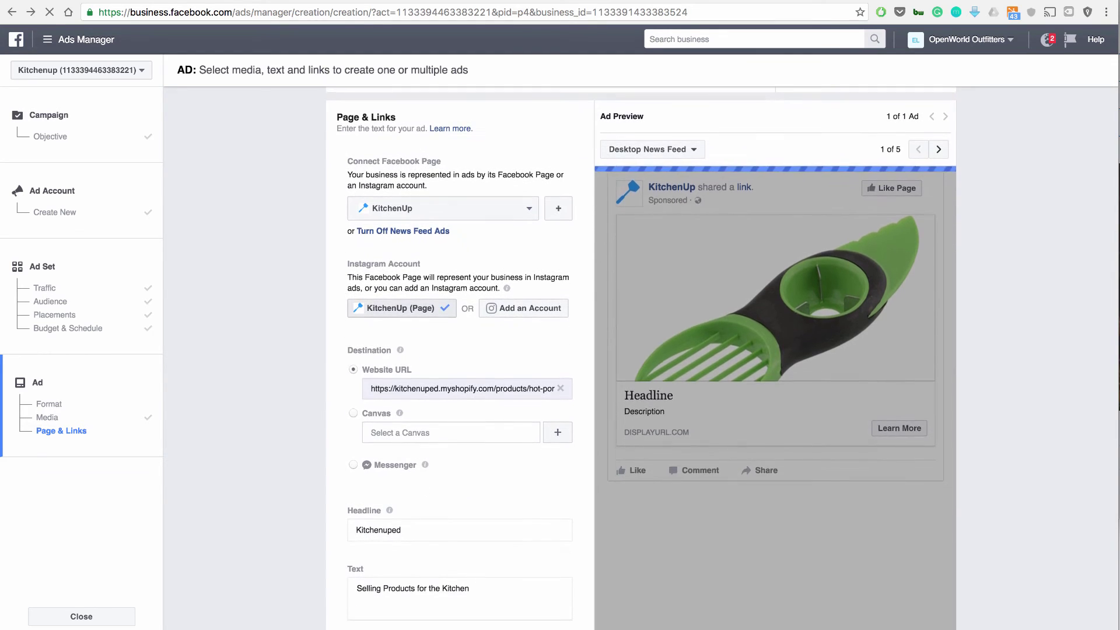
scroll(641, 356, down, 3)
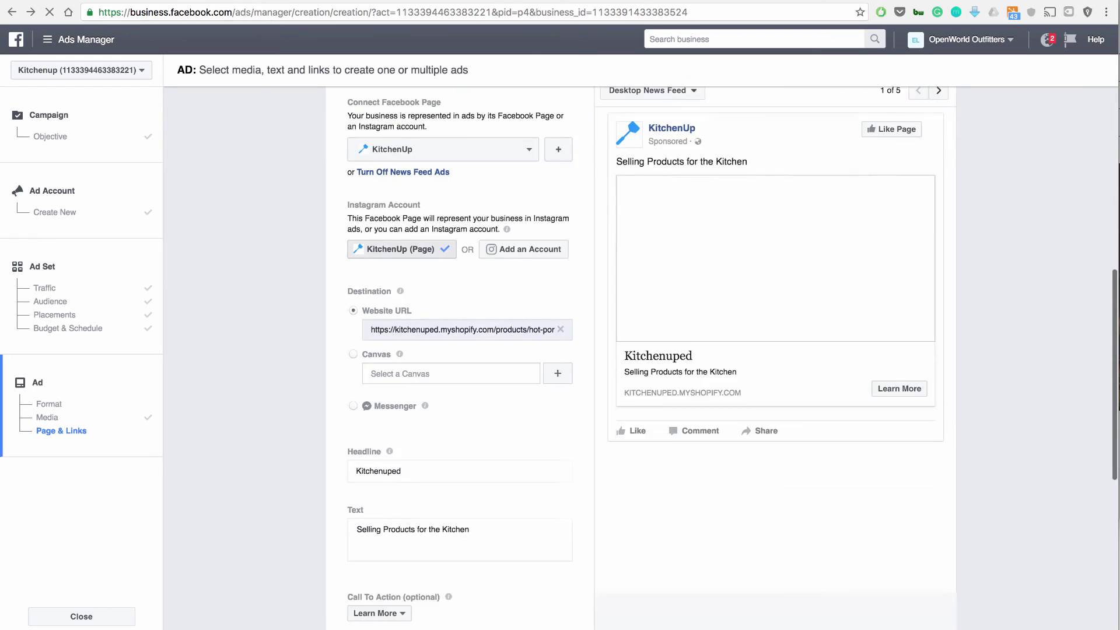
click(379, 553)
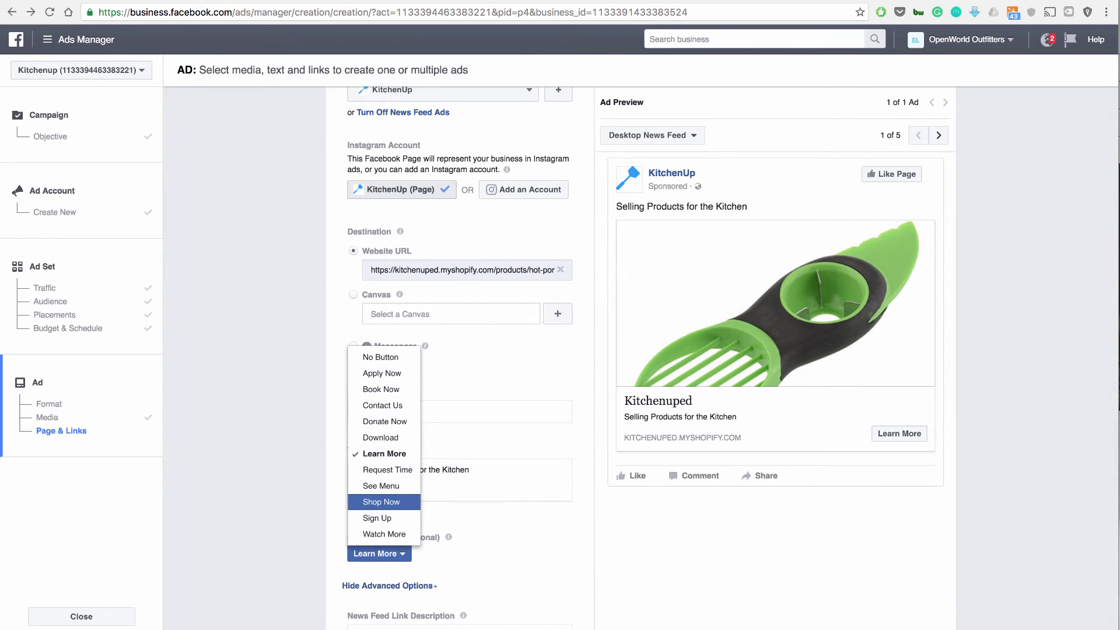
click(381, 501)
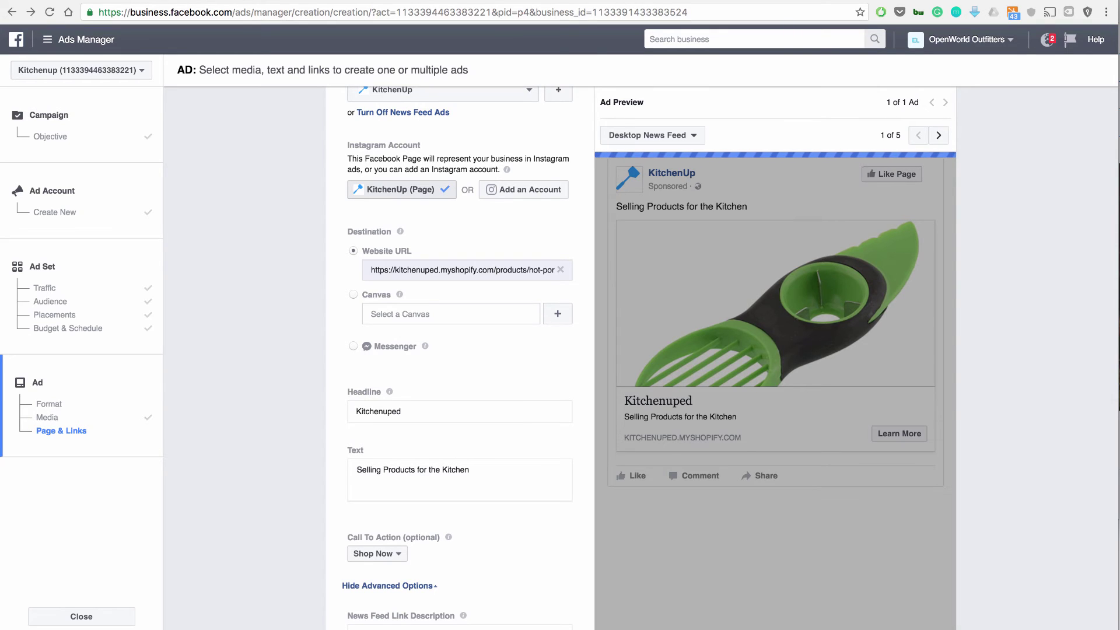
Step: Change the ad's headline to "Kitchen up Orange Peelers"
click(402, 411)
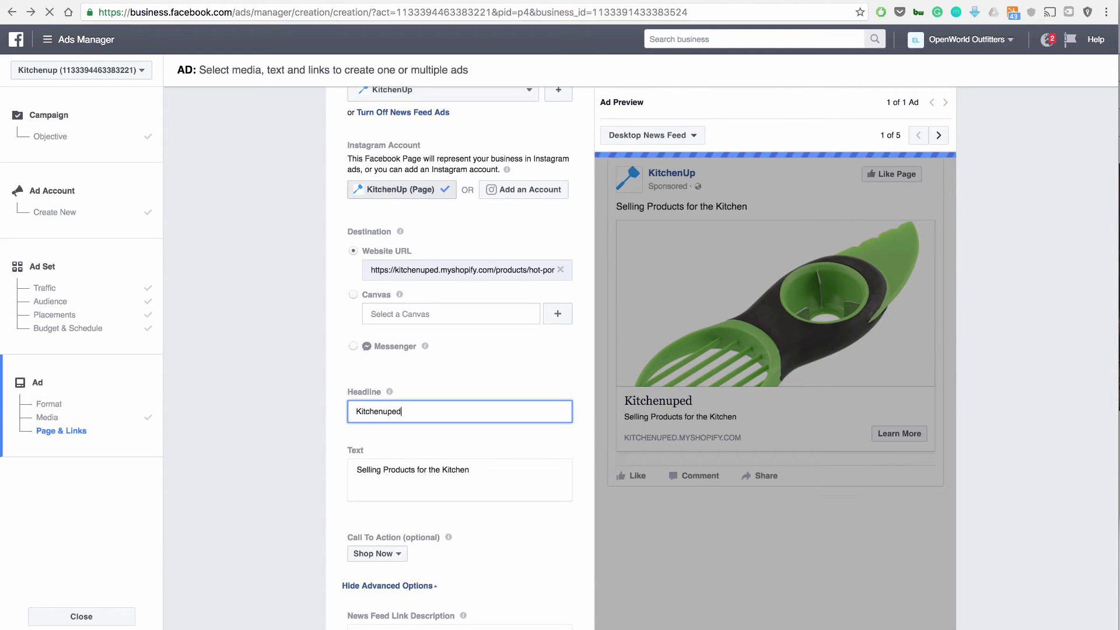
key(BackSpace)
key(BackSpace)
key(BackSpace)
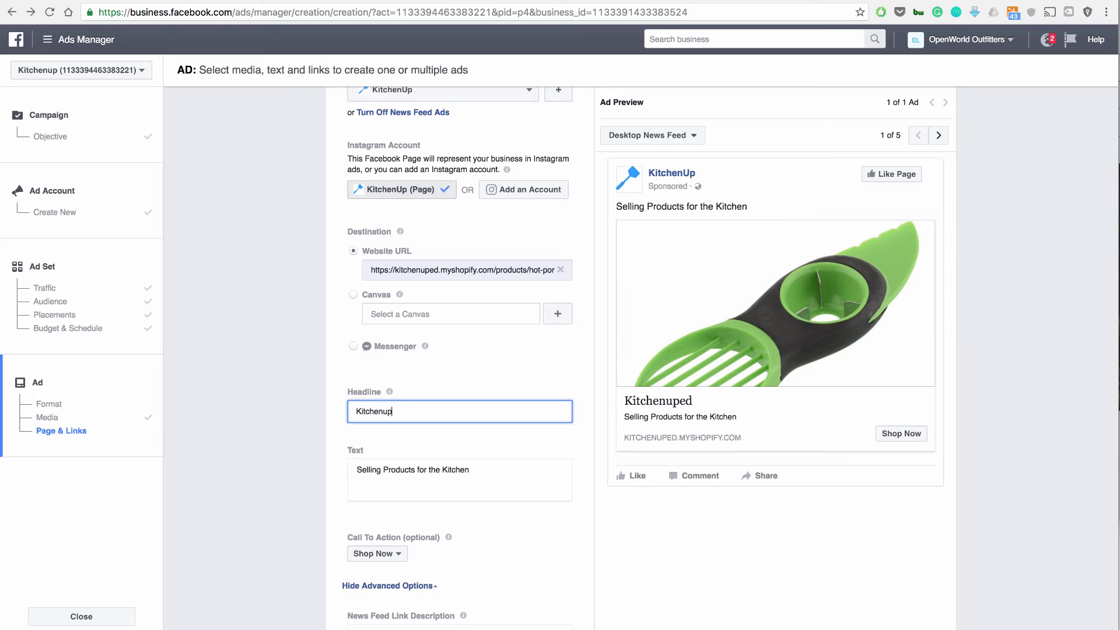
key(BackSpace)
text(up)
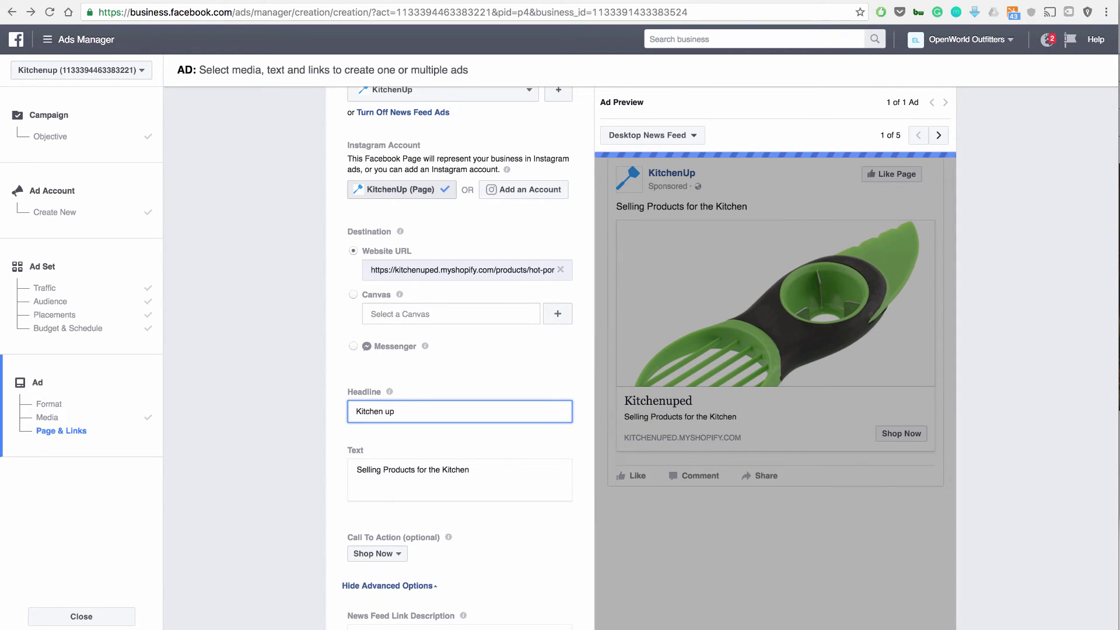
text( Orange Peelers)
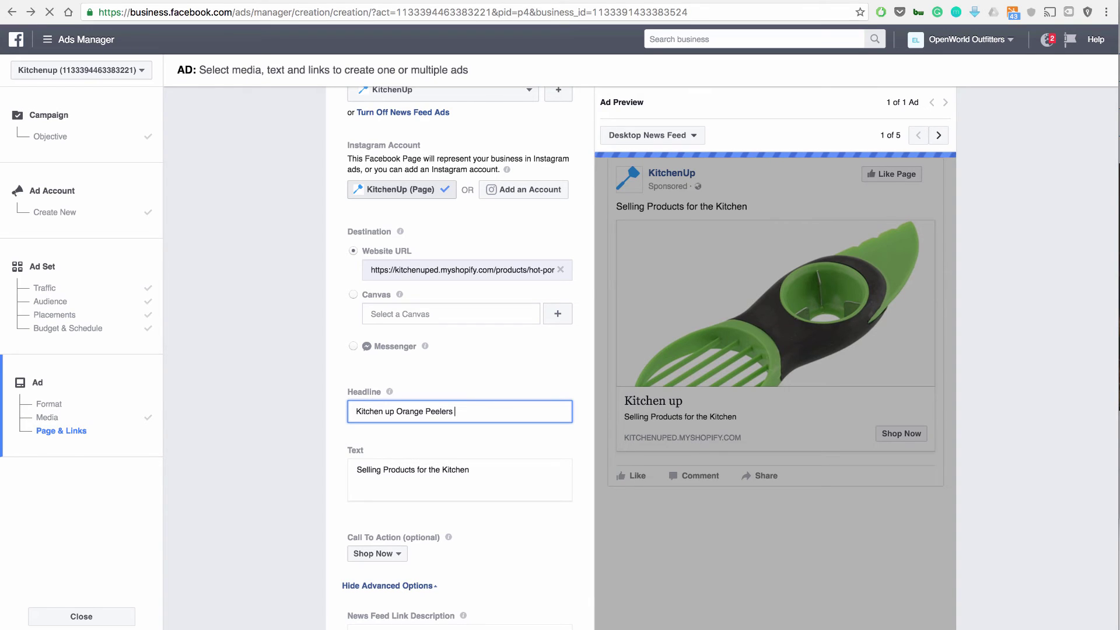
Step: Replace everything after "Kitchen" in the ad's headline so it reads "Kitchen Up Products -"
key(shift+alt+Left)
key(shift+alt+Left)
key(shift+alt+Left)
key(shift+alt+Left)
key(shift+alt+Right)
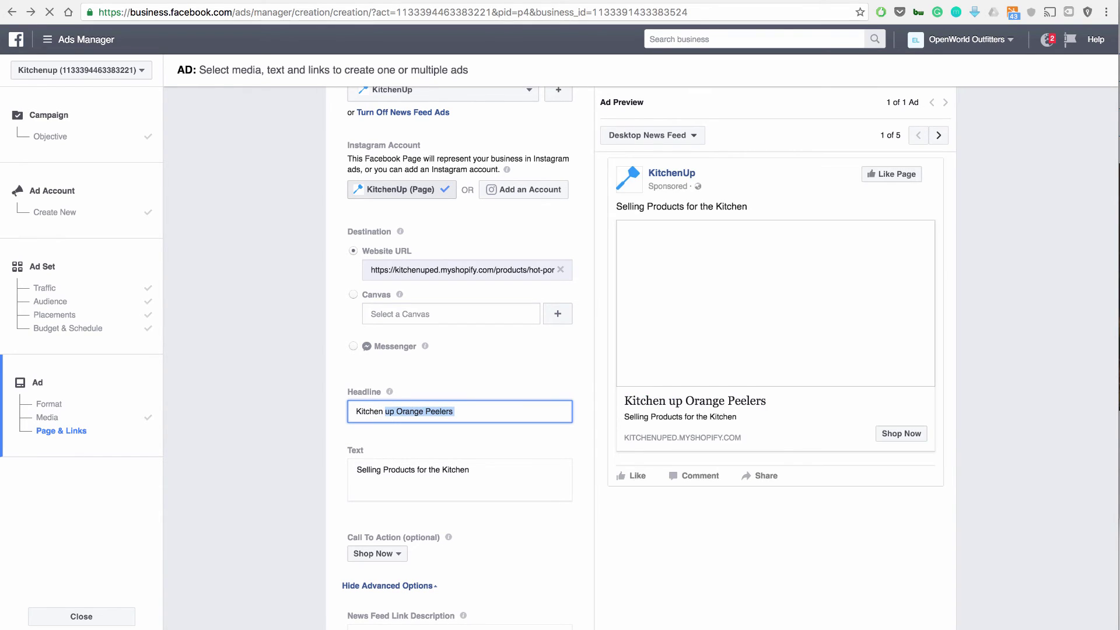
text(Up Pr)
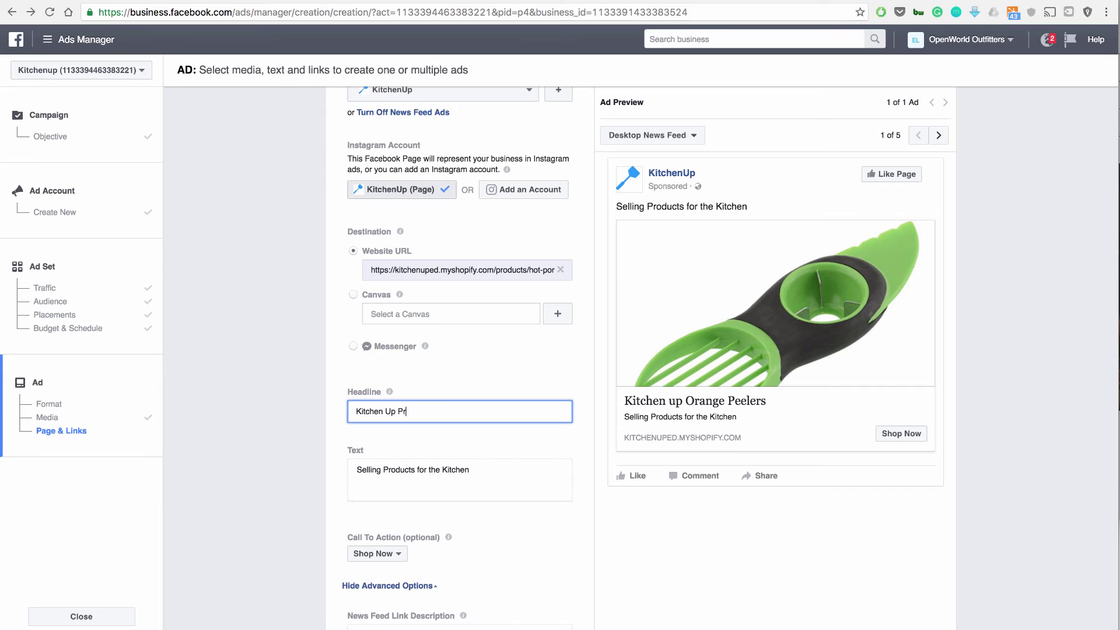
text(oducts -)
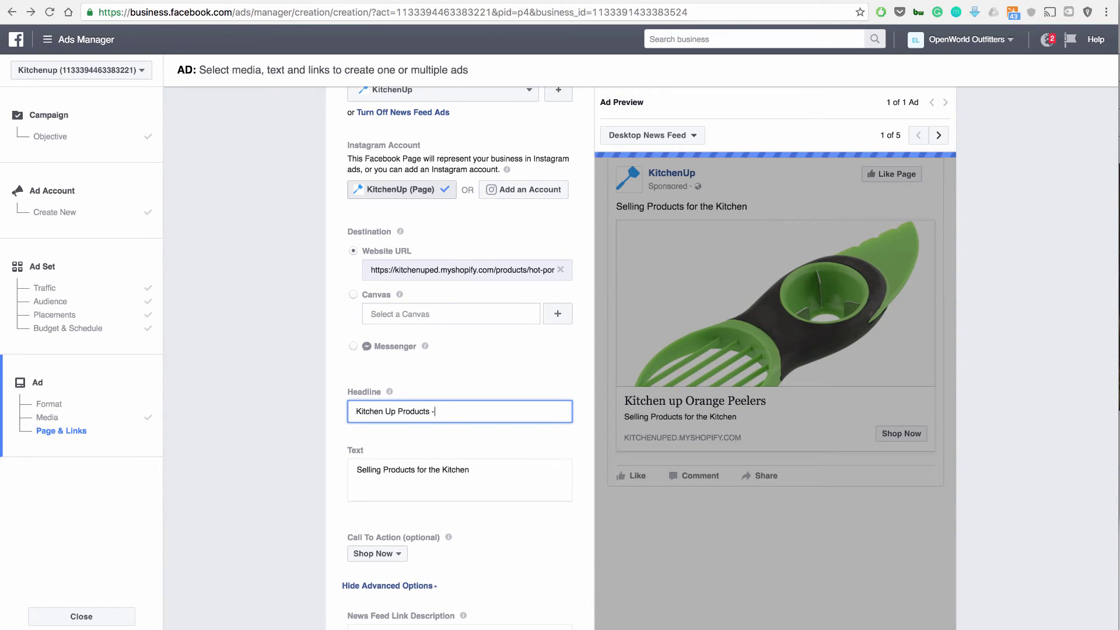
Step: Replace the ad's text with "This Great Orange Peeler will change the way you look at Fruit."
key(Tab)
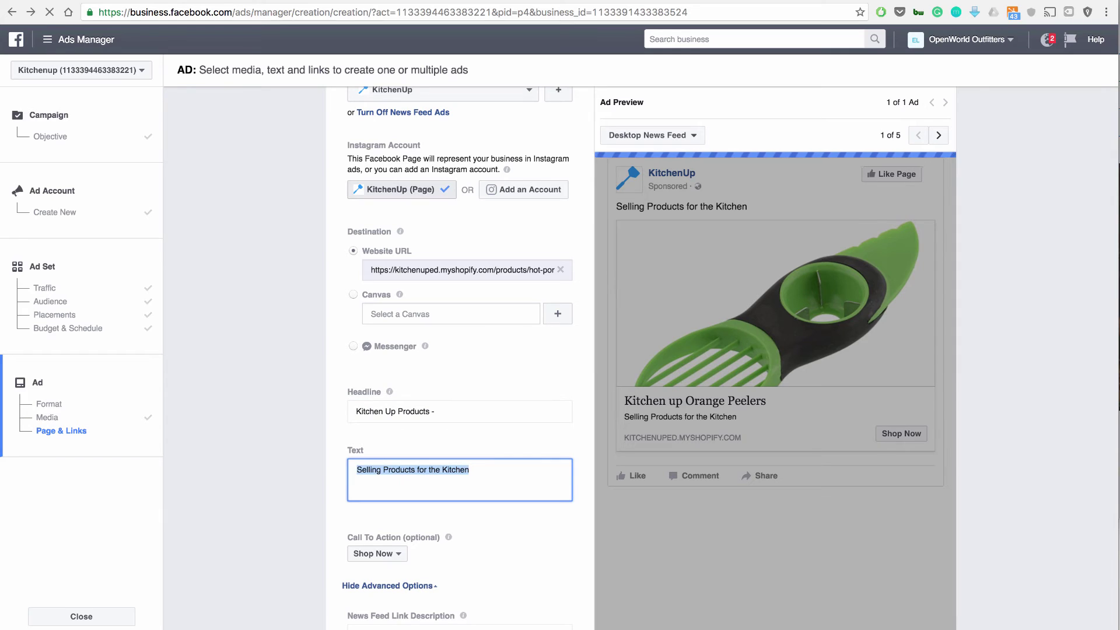
key(BackSpace)
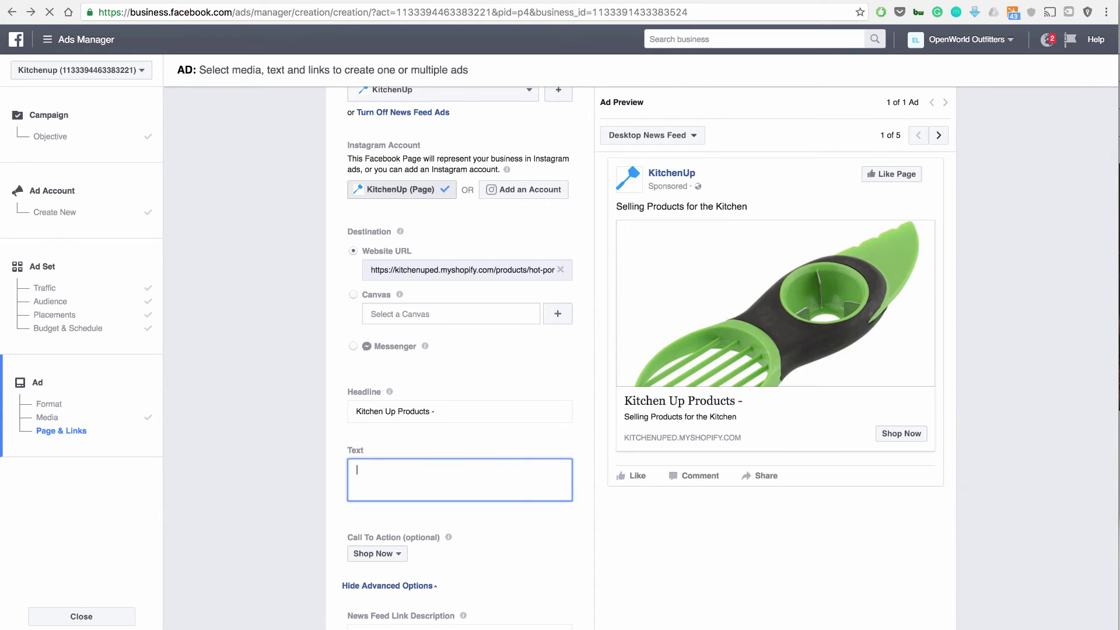
text(Bu)
key(BackSpace)
key(BackSpace)
text(This Great )
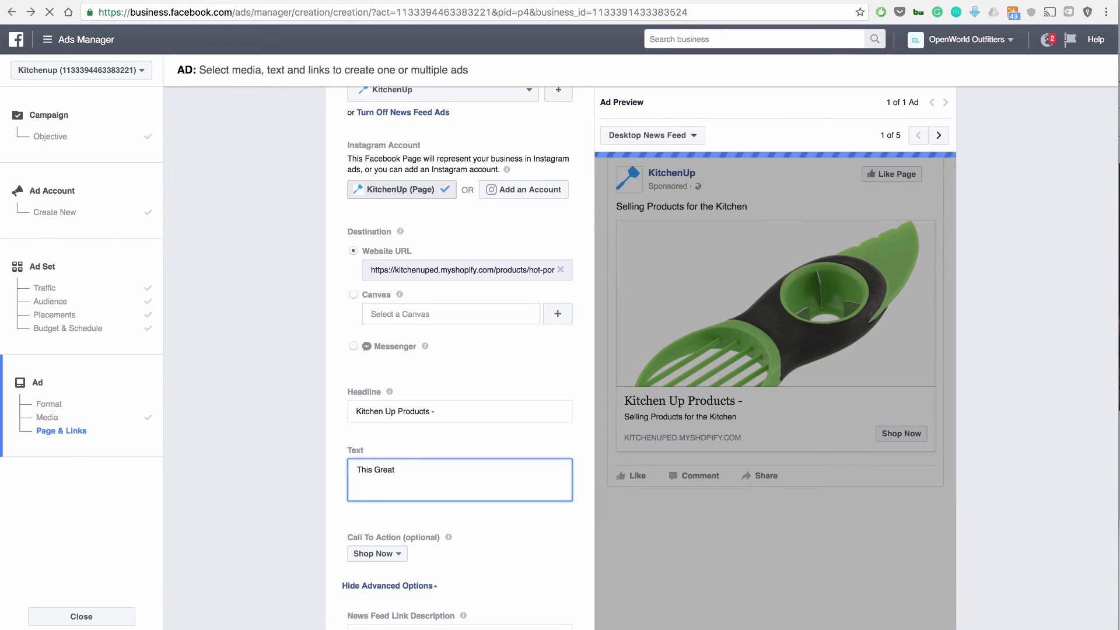
text(Orange Peeler will change the way)
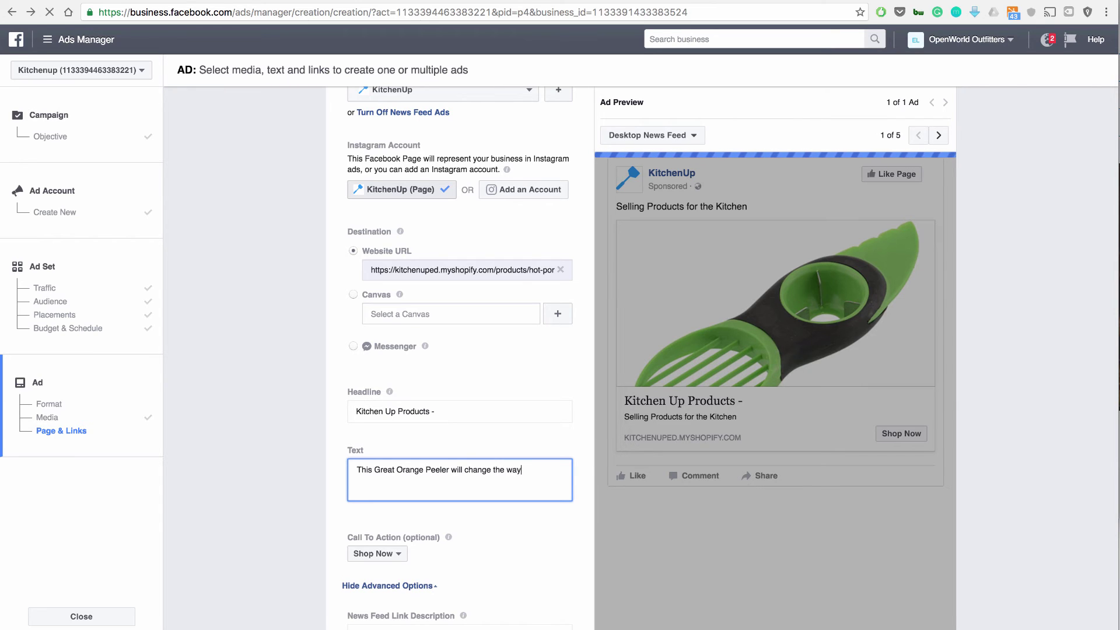
text( you look at Fruit)
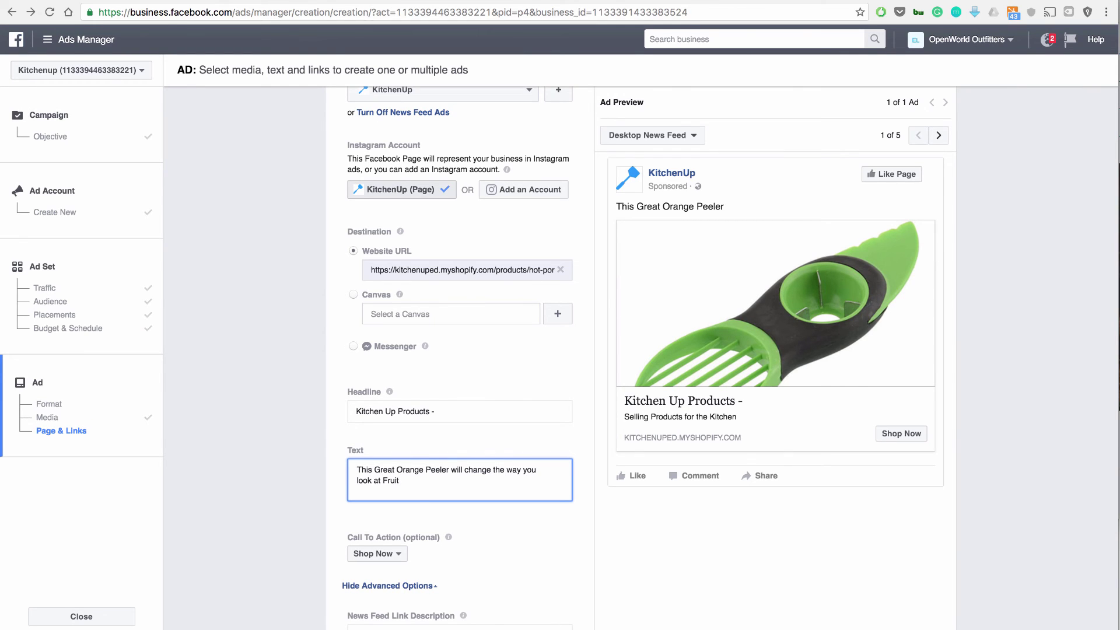
text(.)
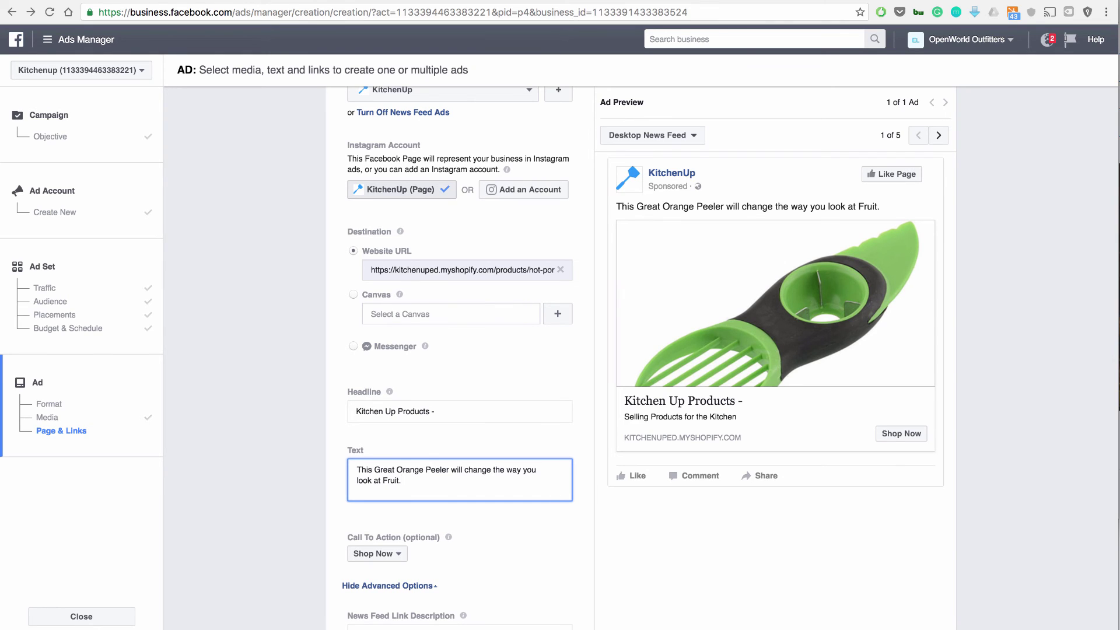
Step: Enter "On Sale Now for a limited Time! Get yours today!" as the ad's News Feed link description
scroll(459, 350, down, 1)
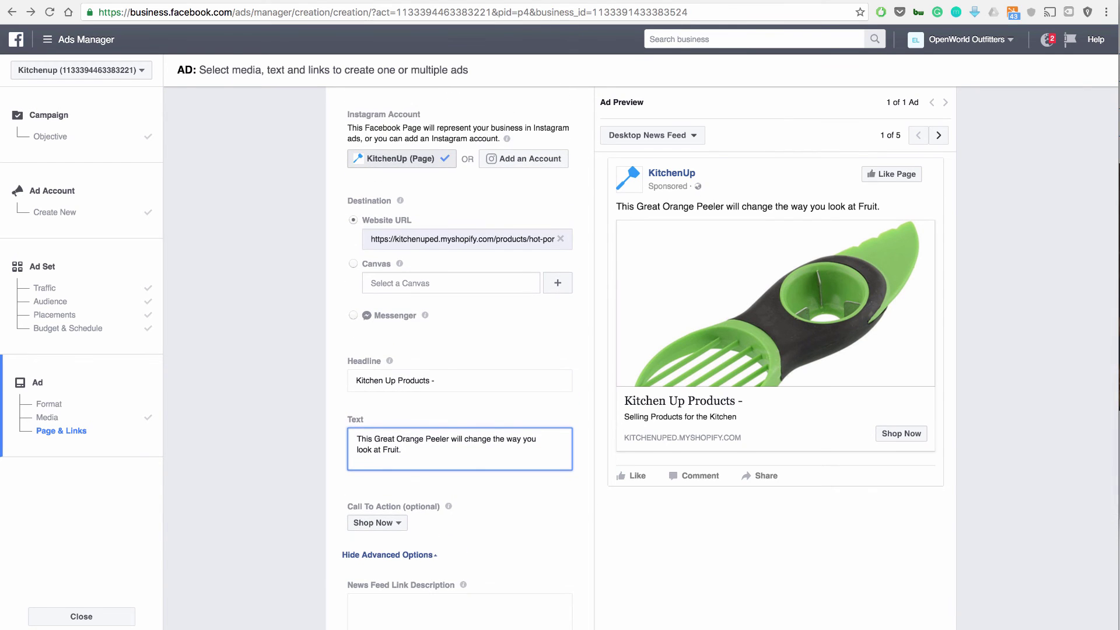
scroll(459, 350, down, 3)
mouse_move(463, 497)
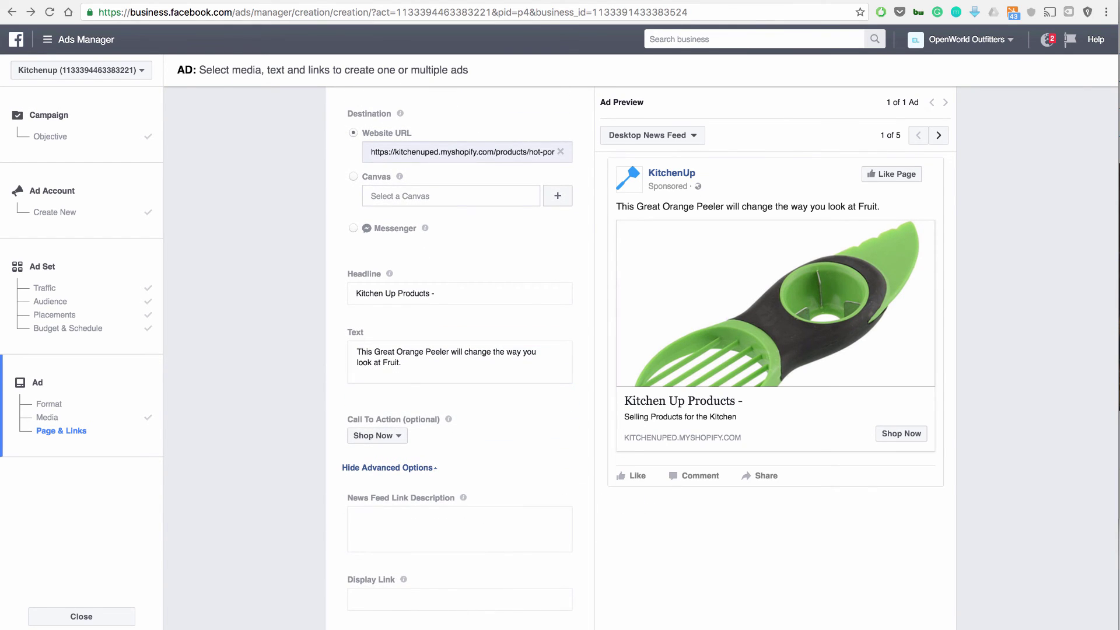
click(357, 516)
click(401, 362)
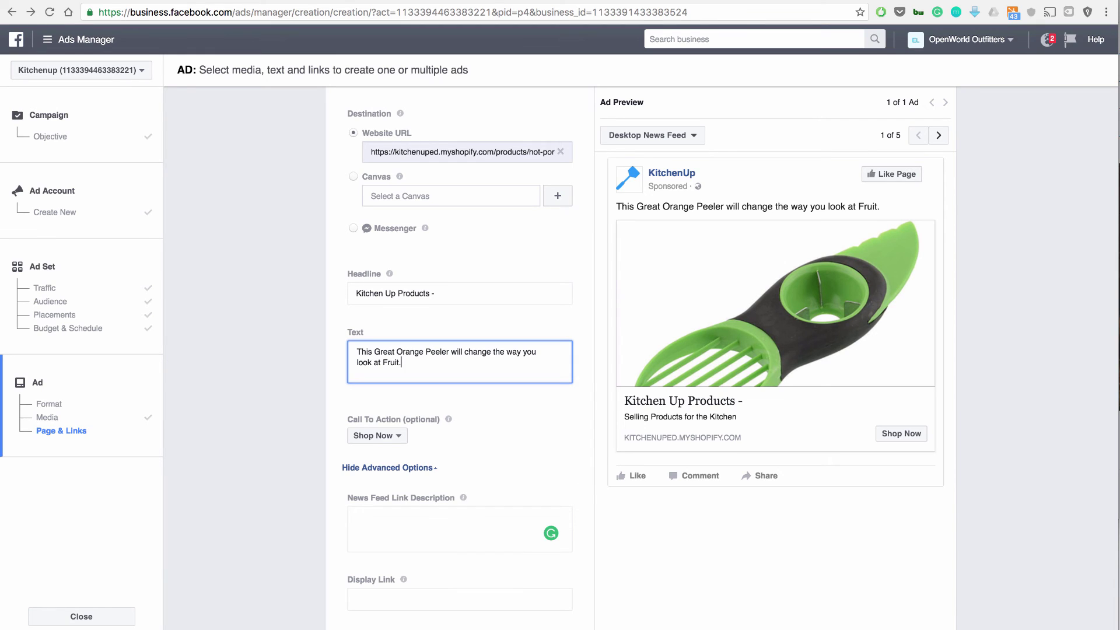
click(356, 517)
text(On Sales)
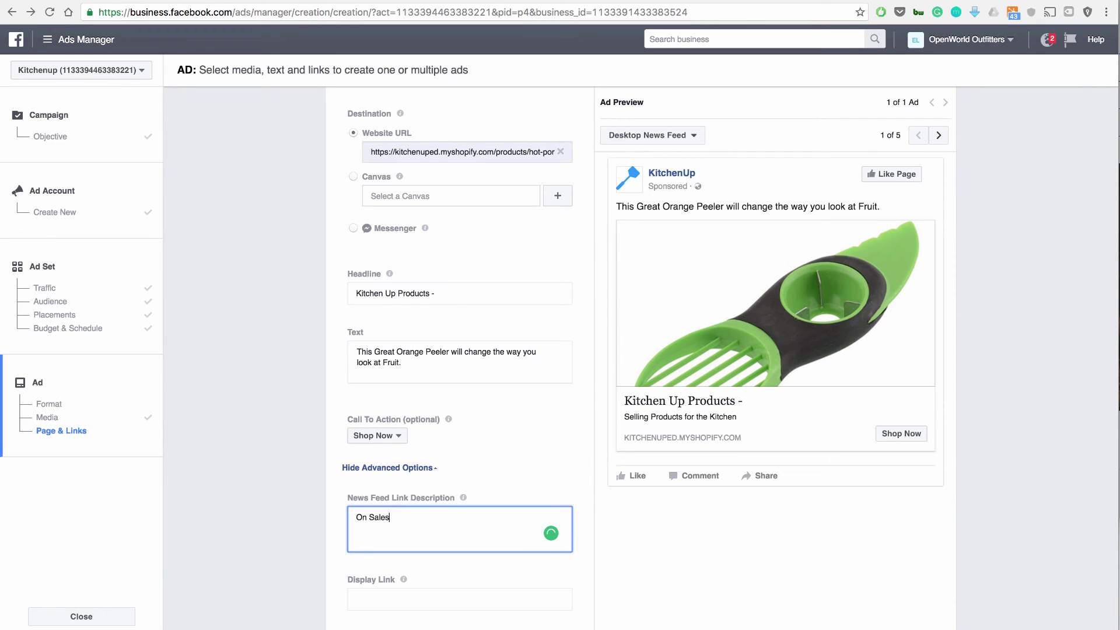
key(BackSpace)
text(Now for a limited Time! Get your)
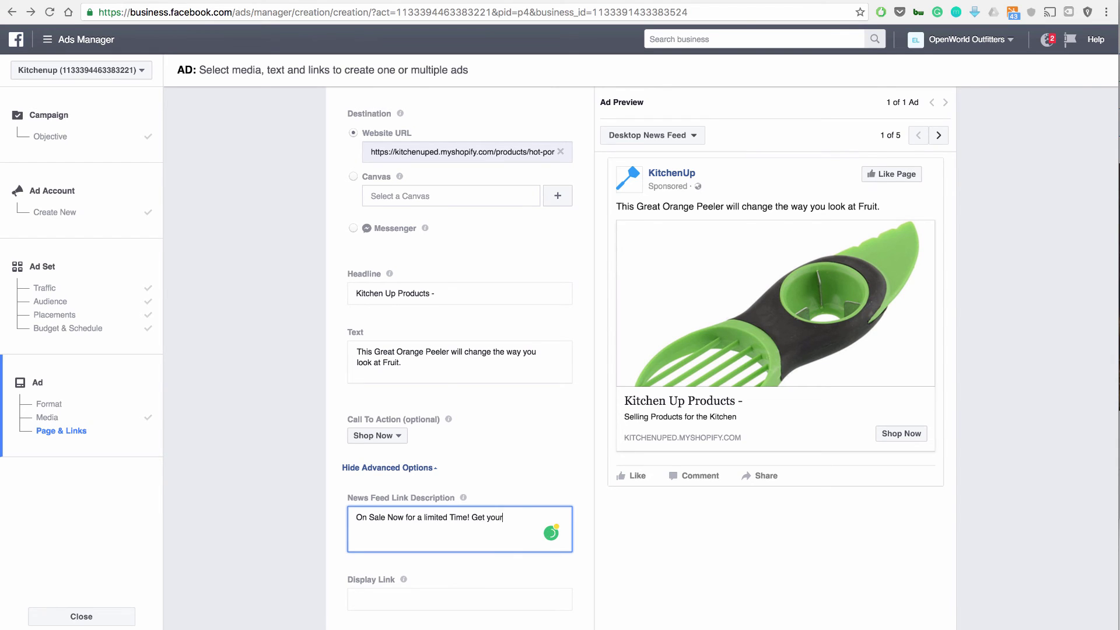
text(s)
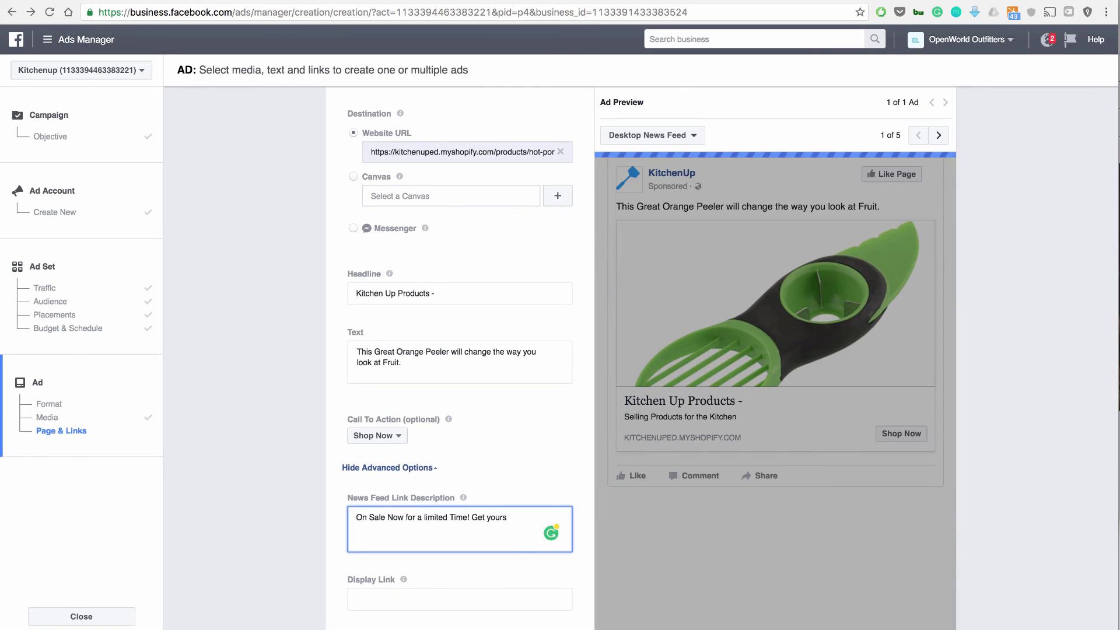
text( today!)
Step: Enter "Kitchenup" as the ad's display link
scroll(460, 350, down, 2)
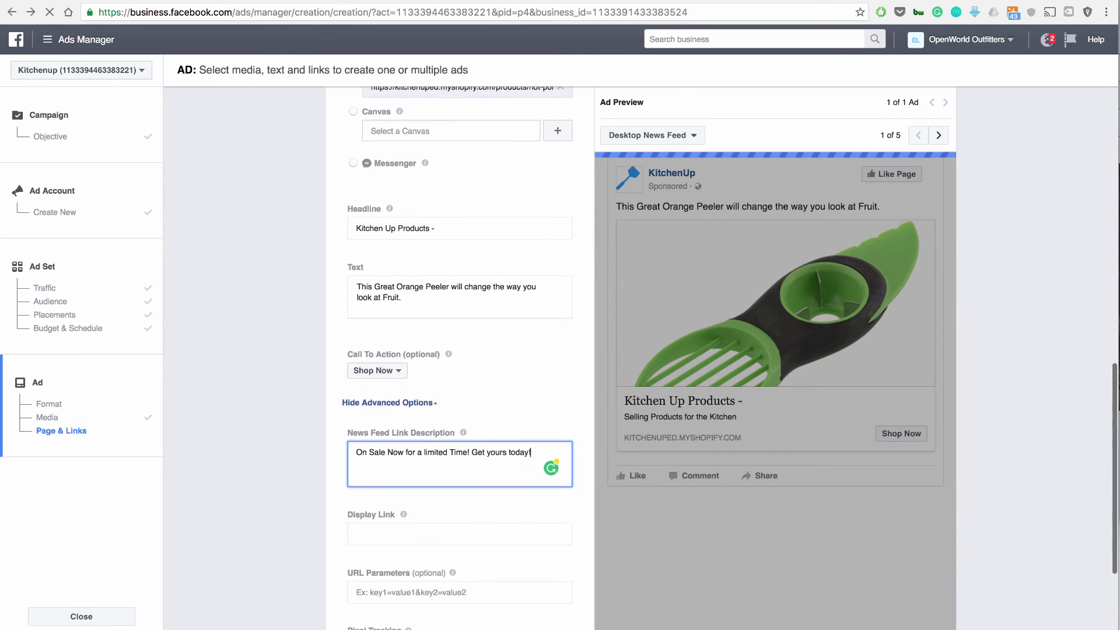
click(355, 534)
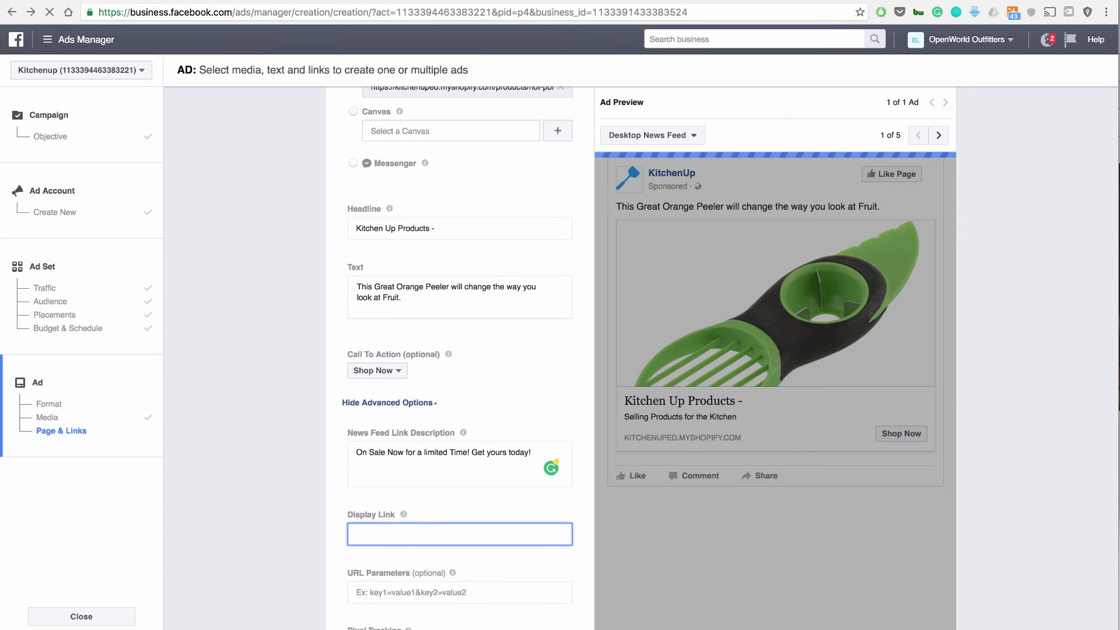
text(Kitchenup)
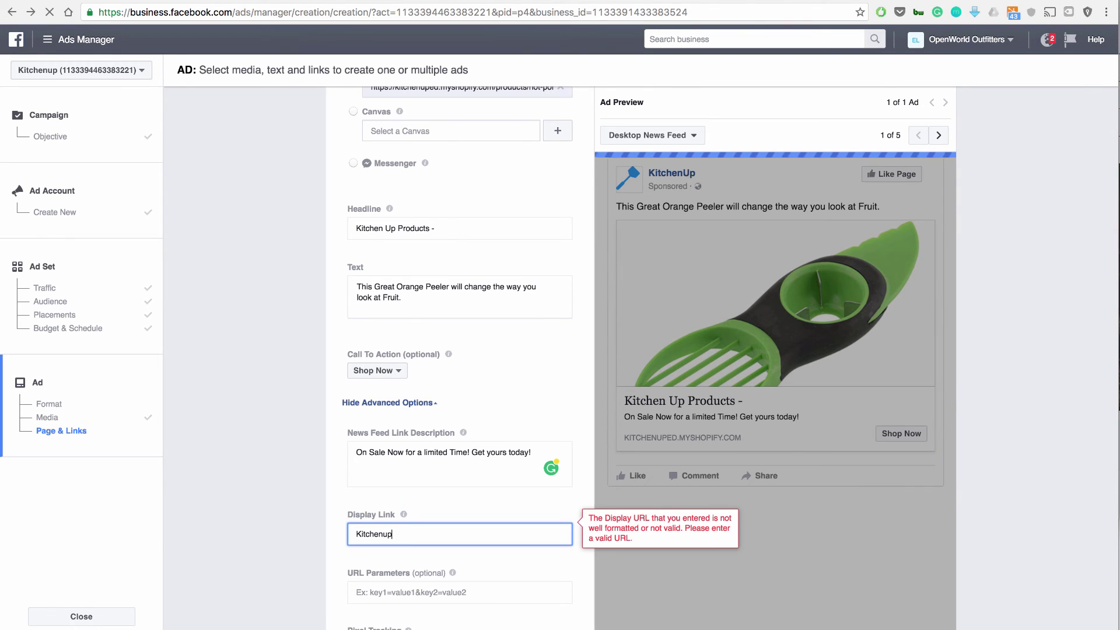
Step: Set the ad's pixel tracking to track all conversions from the Facebook pixel
scroll(459, 358, down, 1)
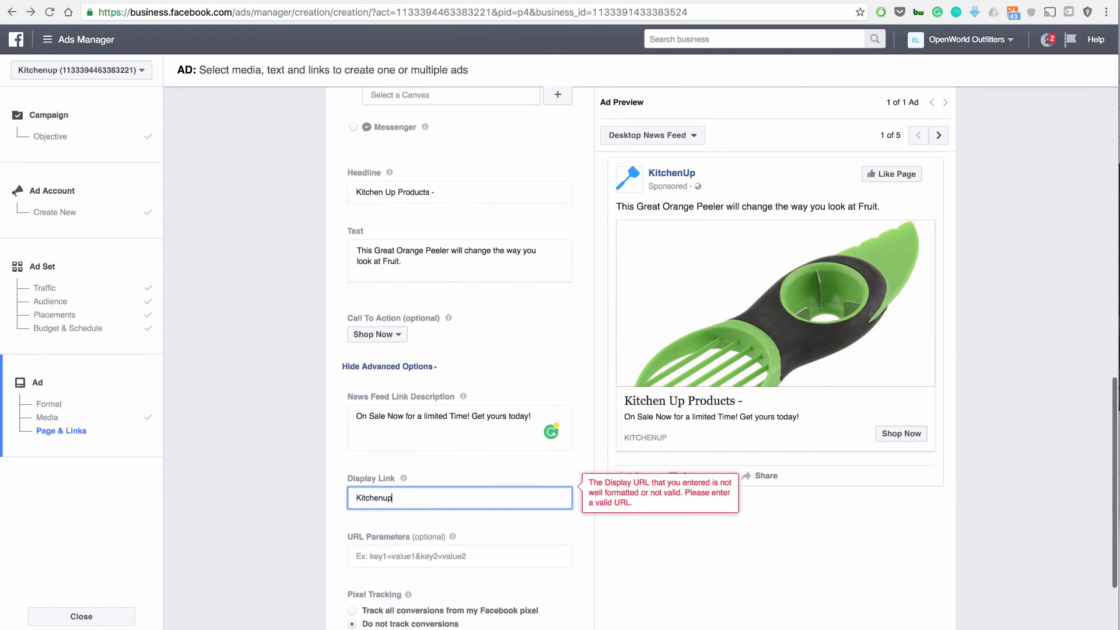
scroll(459, 358, down, 2)
click(460, 453)
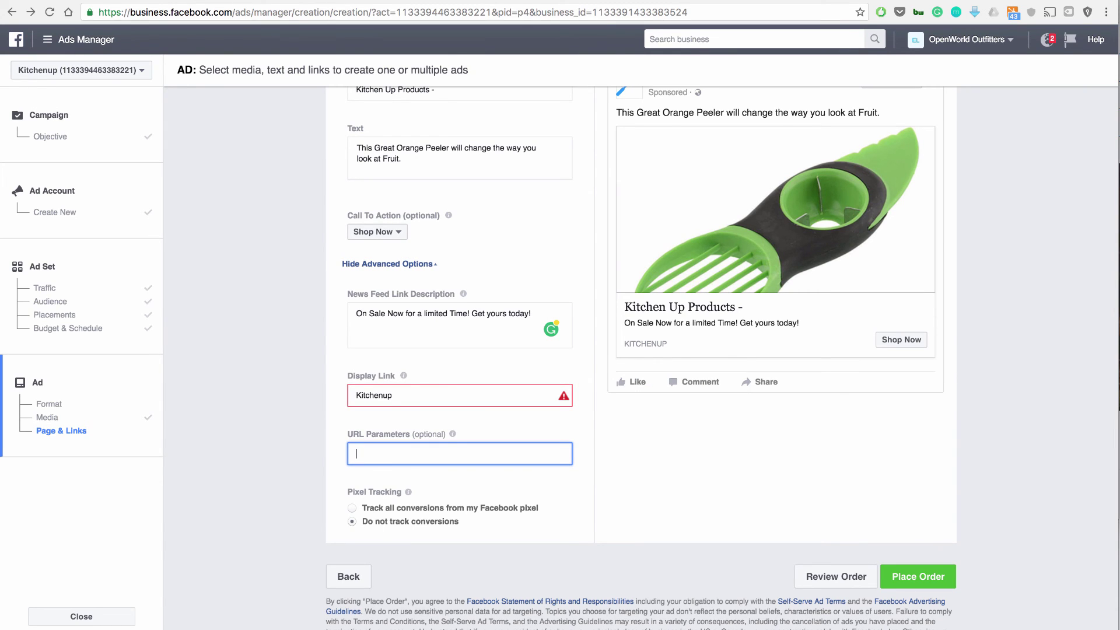
click(351, 508)
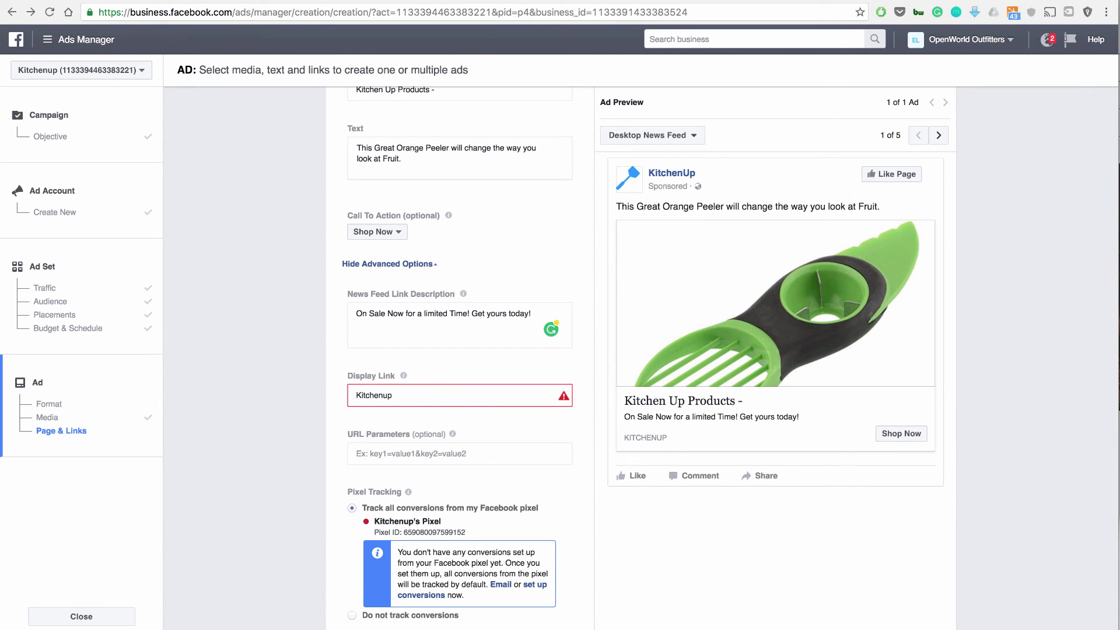
scroll(641, 359, down, 3)
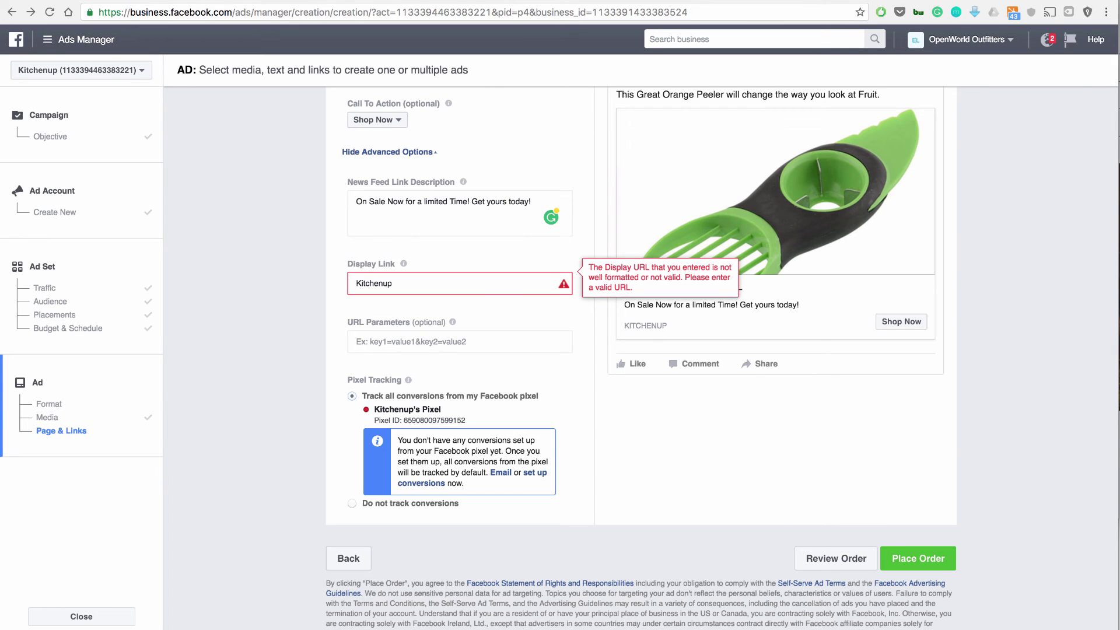
click(356, 283)
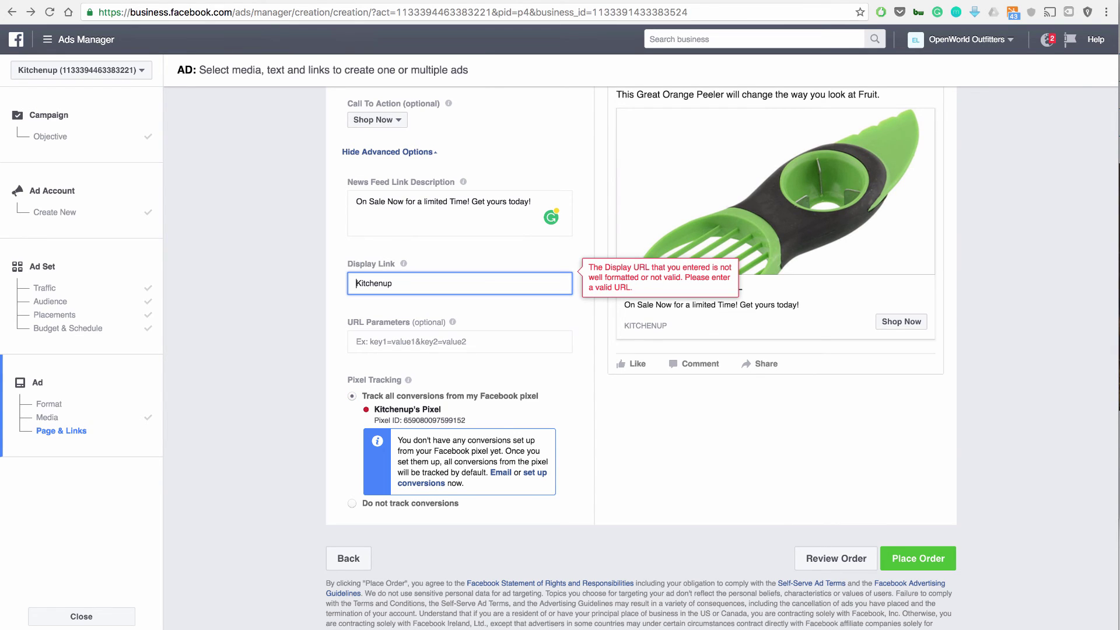
text(Www)
key(BackSpace)
key(BackSpace)
key(BackSpace)
text(www.)
click(411, 283)
text(.com)
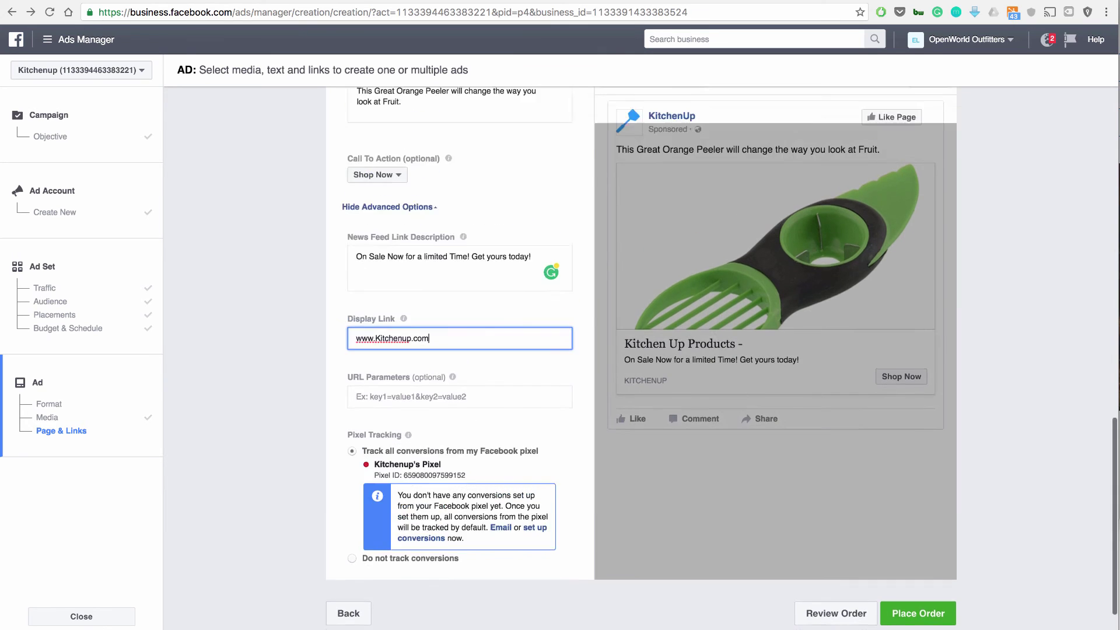
Step: Review the finished ad setup, checking its format, image, page and links, and the Desktop News Feed preview
scroll(641, 358, down, 2)
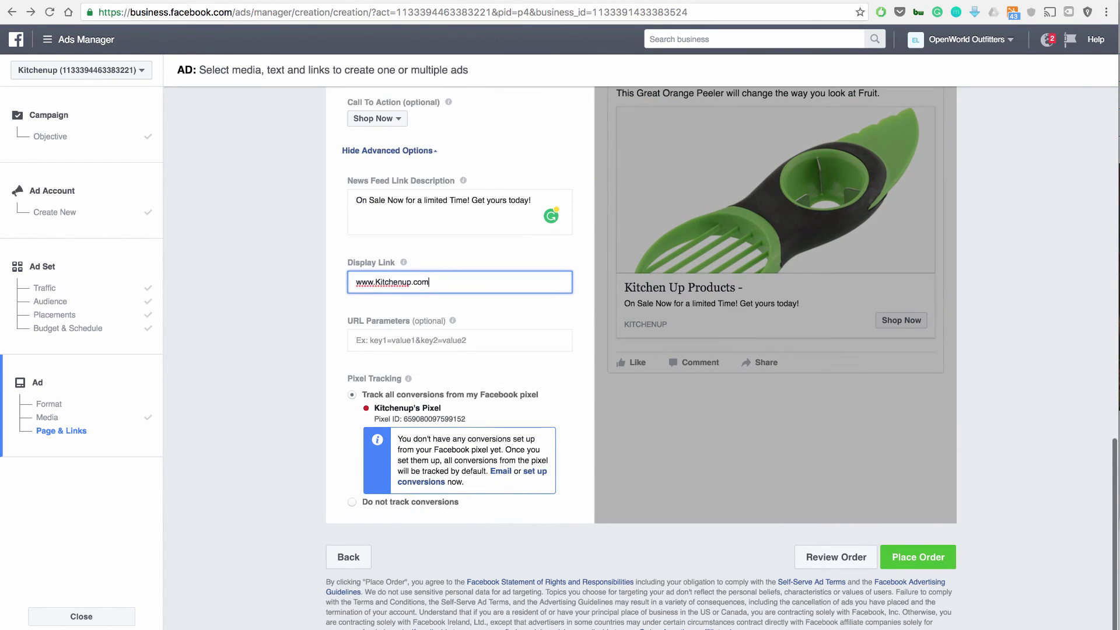
scroll(642, 350, up, 10)
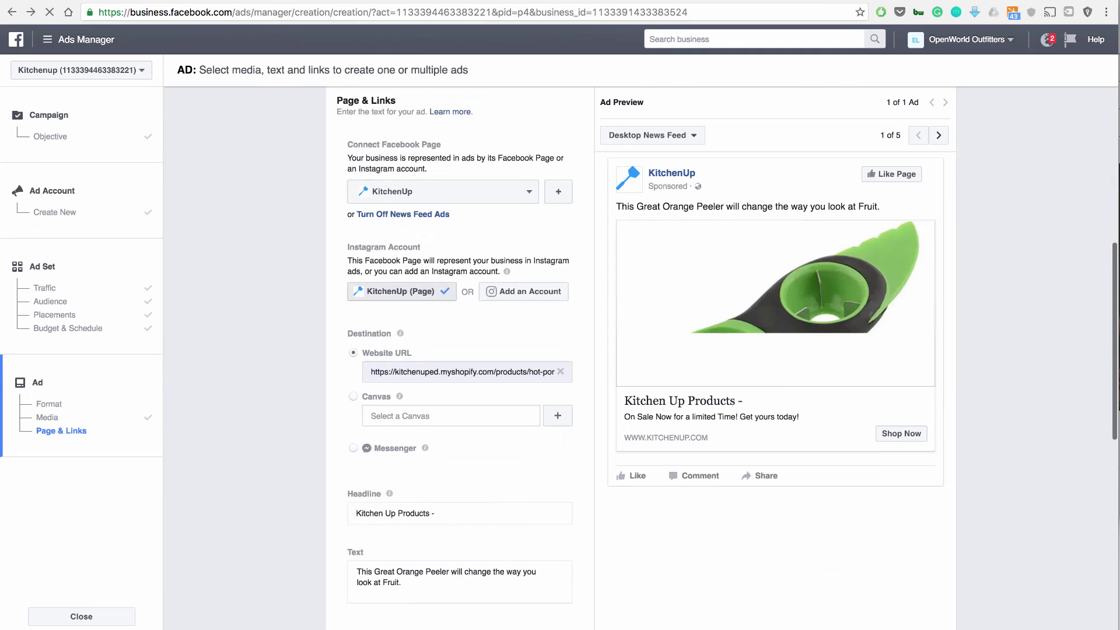
scroll(642, 350, up, 3)
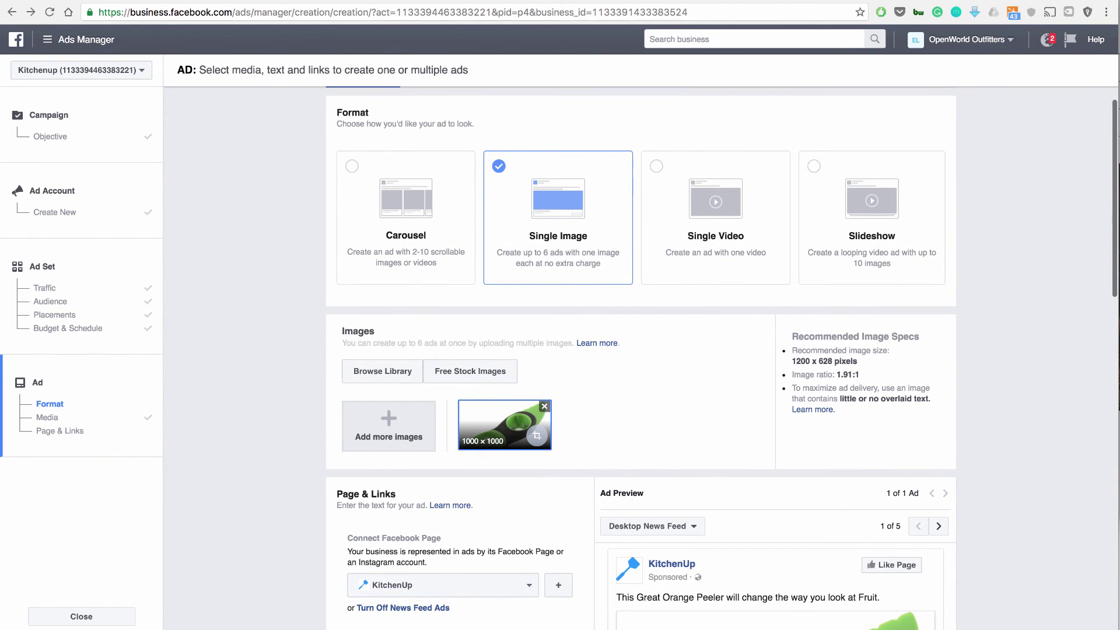
scroll(641, 350, down, 3)
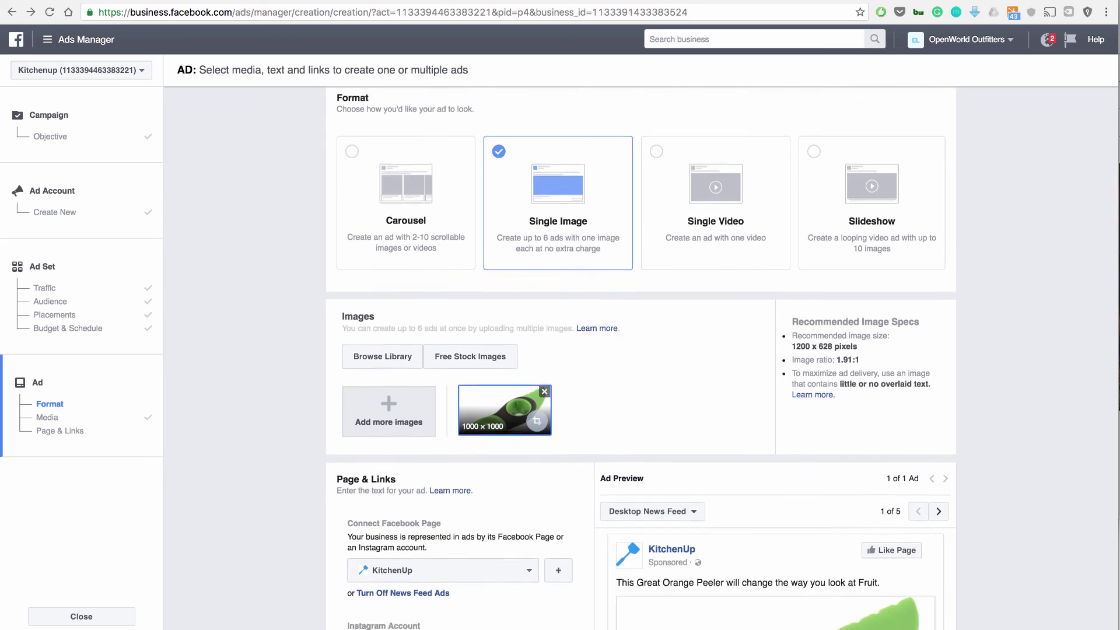
scroll(641, 350, down, 1)
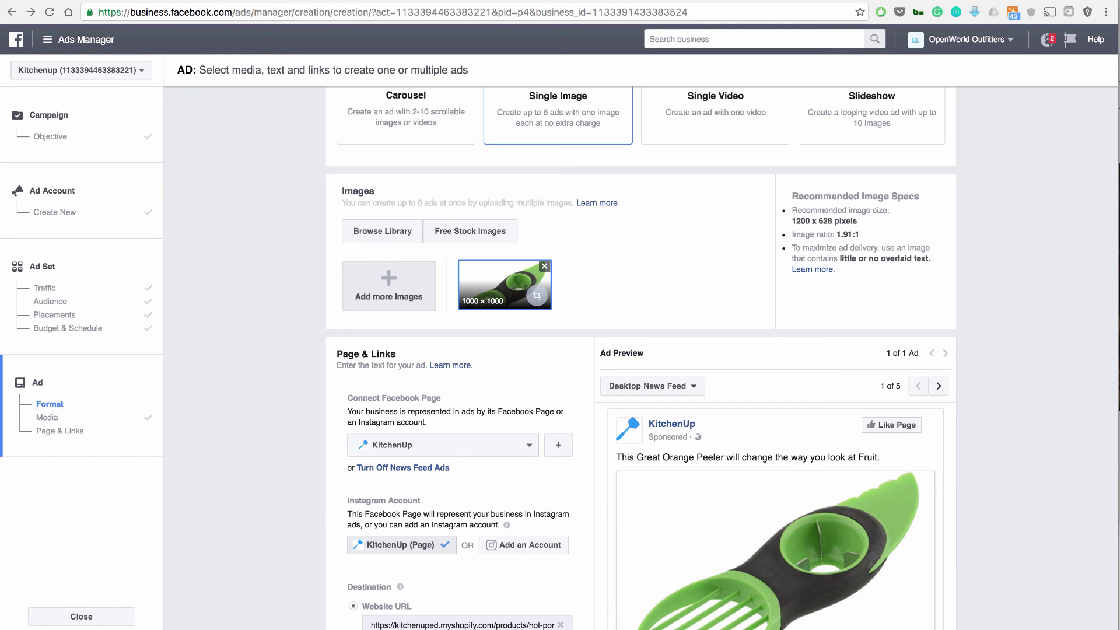
scroll(722, 359, down, 3)
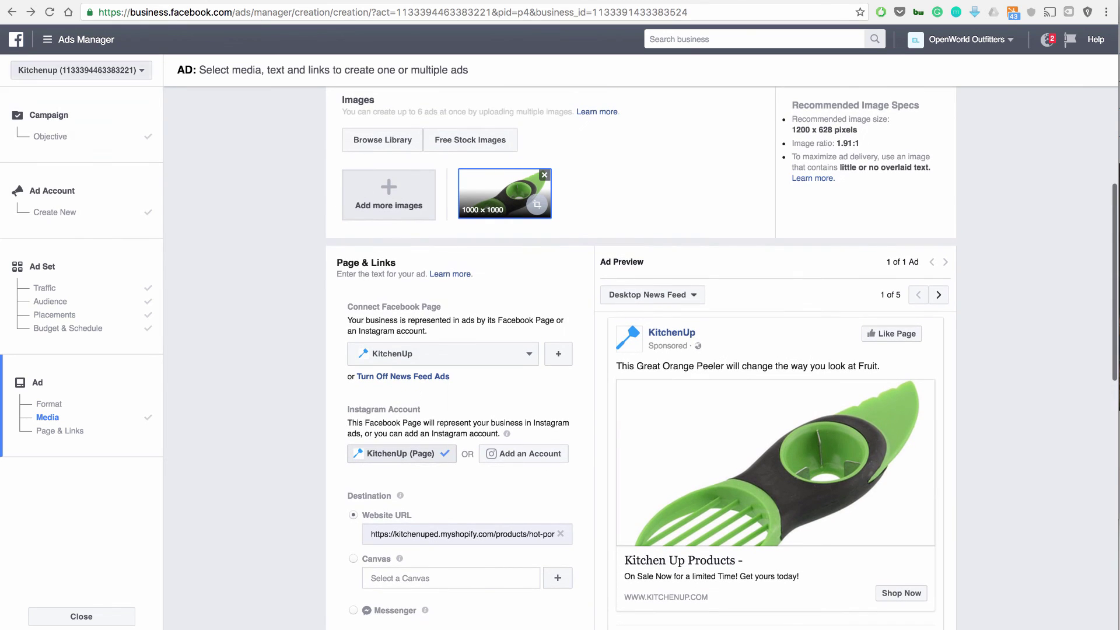
click(79, 39)
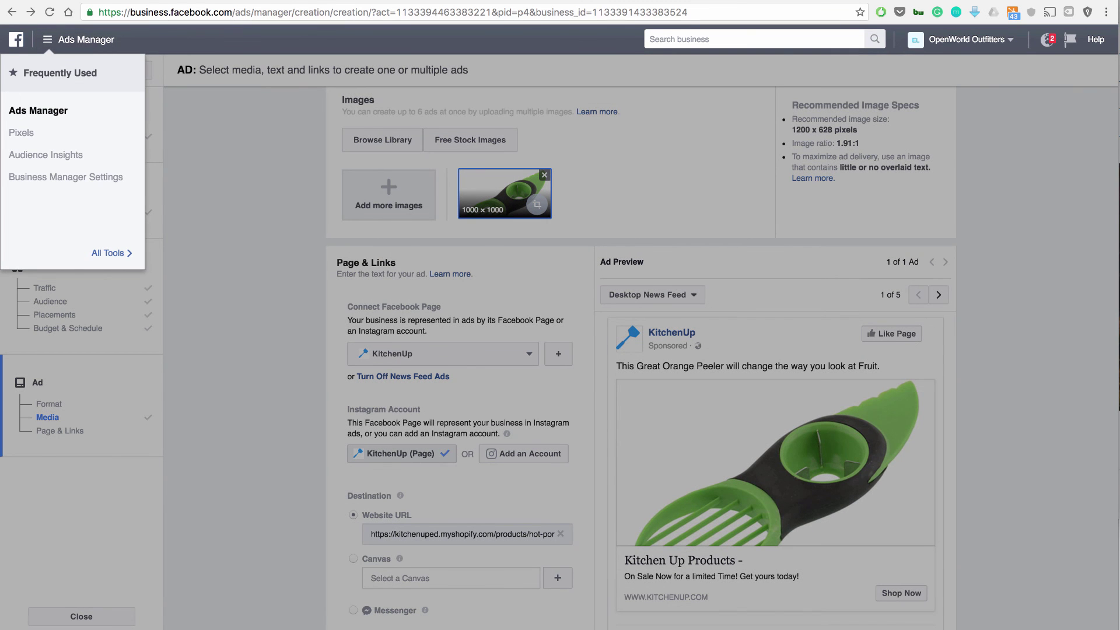
key(Escape)
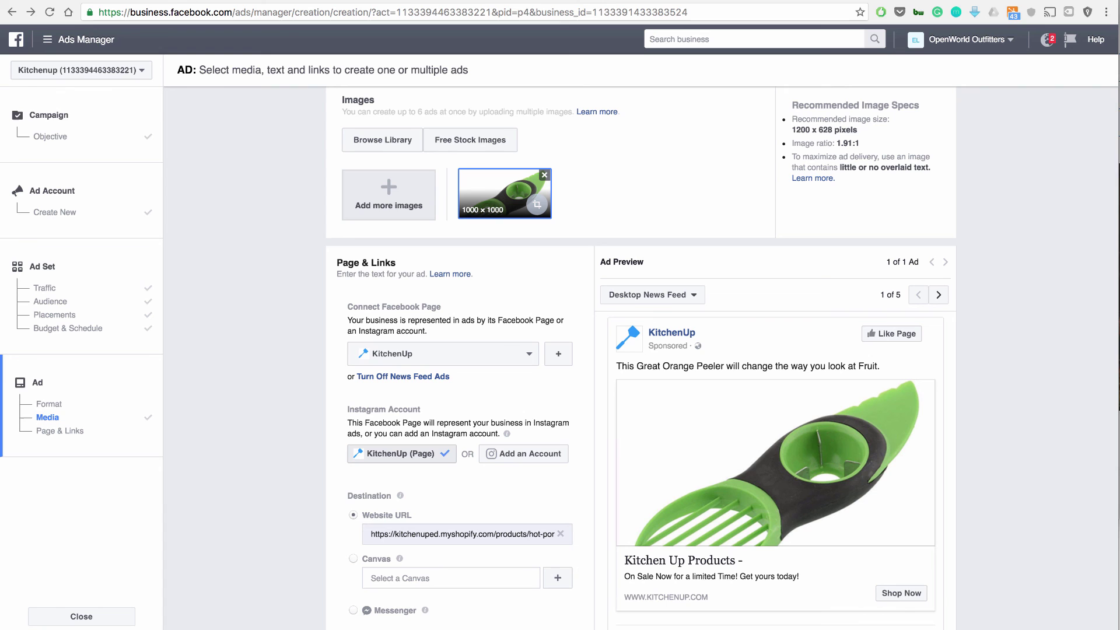
scroll(642, 356, down, 3)
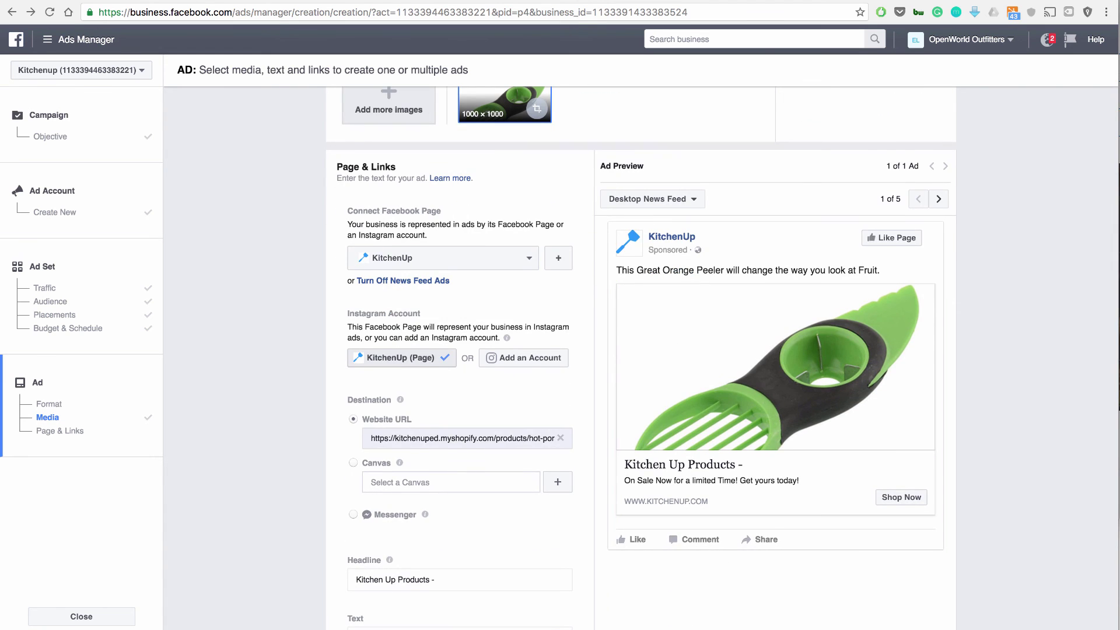
scroll(721, 354, up, 2)
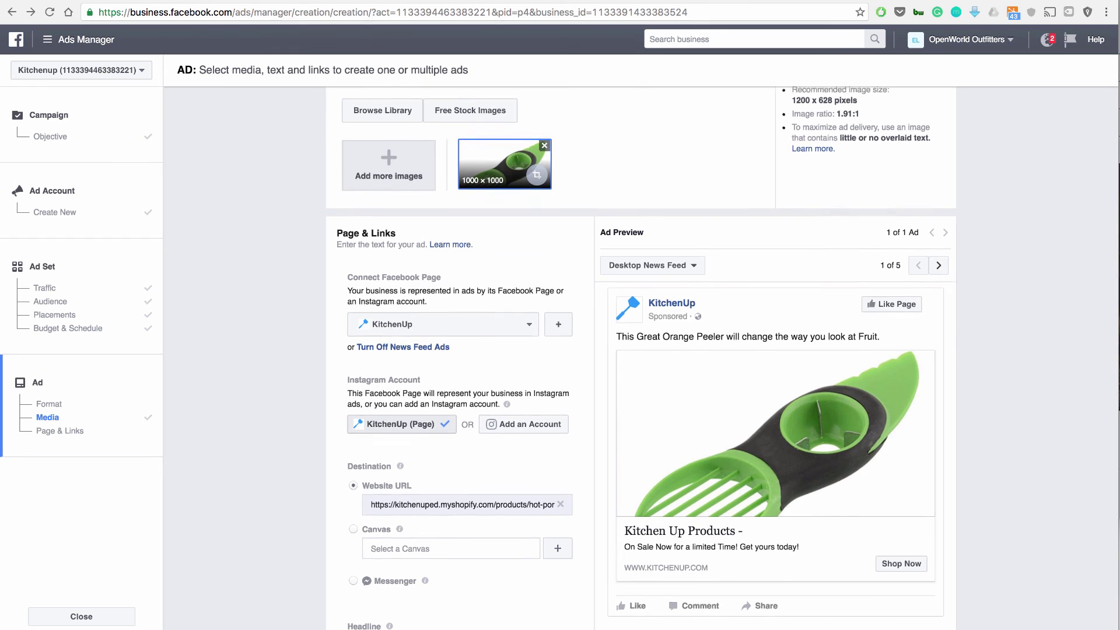
scroll(641, 356, up, 8)
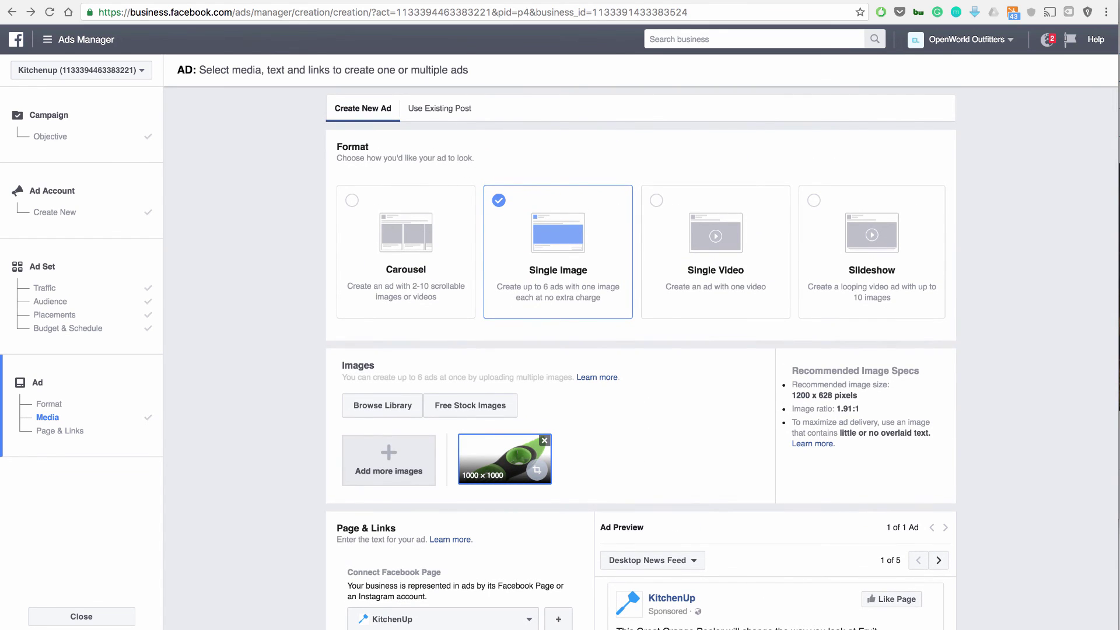